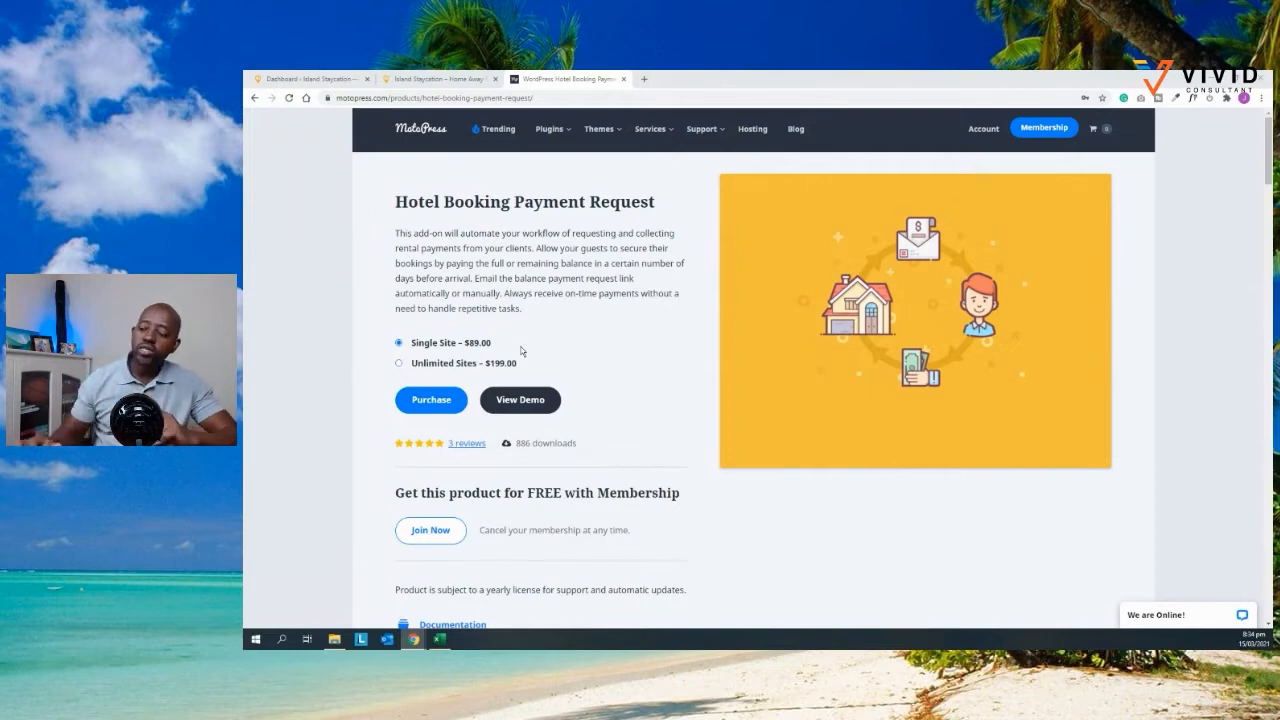
# Step: Scroll down through the MotoPress add-on's Highlights section on the product page
pyautogui.scroll(-2, 586, 337)
pyautogui.scroll(-4, 586, 337)
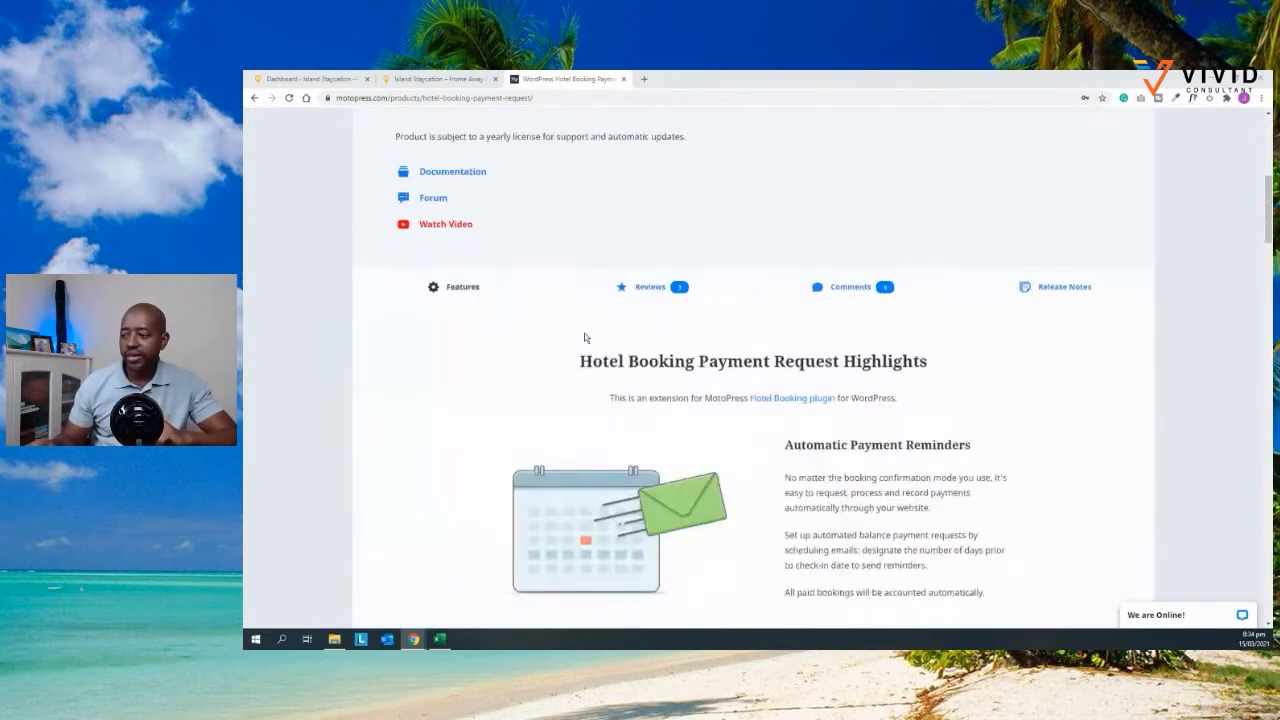
pyautogui.scroll(-1, 586, 337)
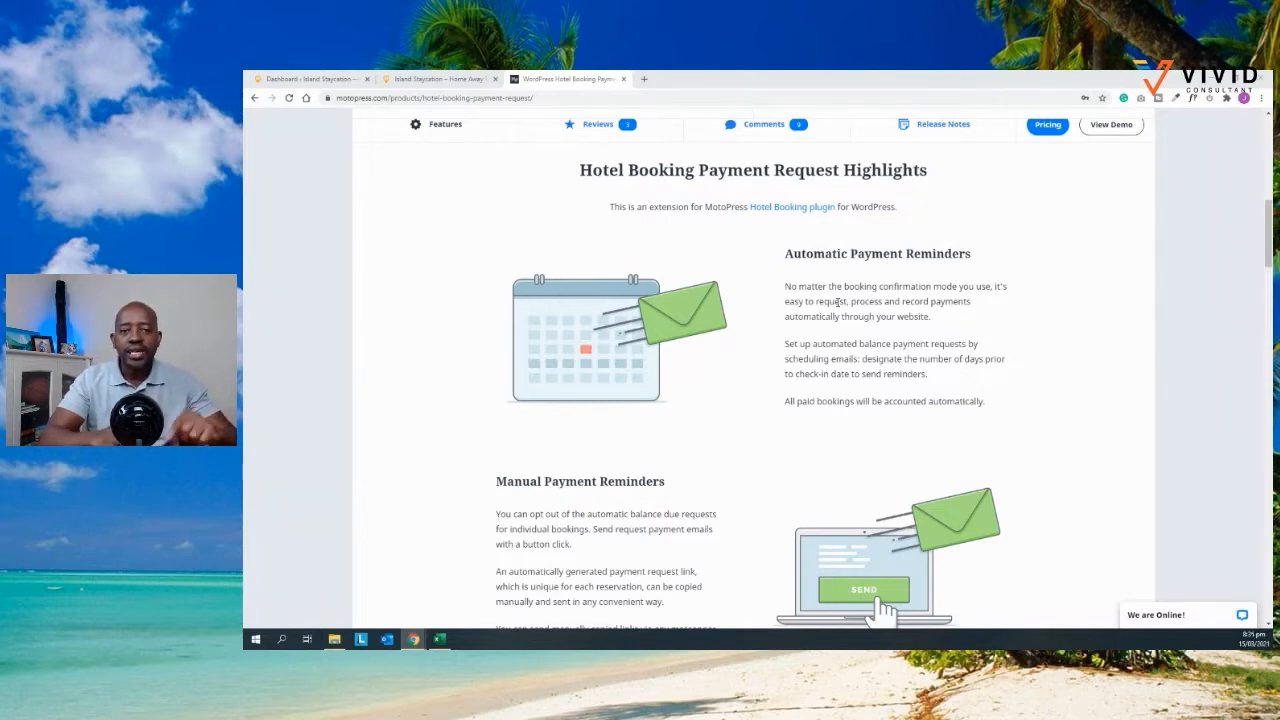
pyautogui.scroll(-3, 838, 301)
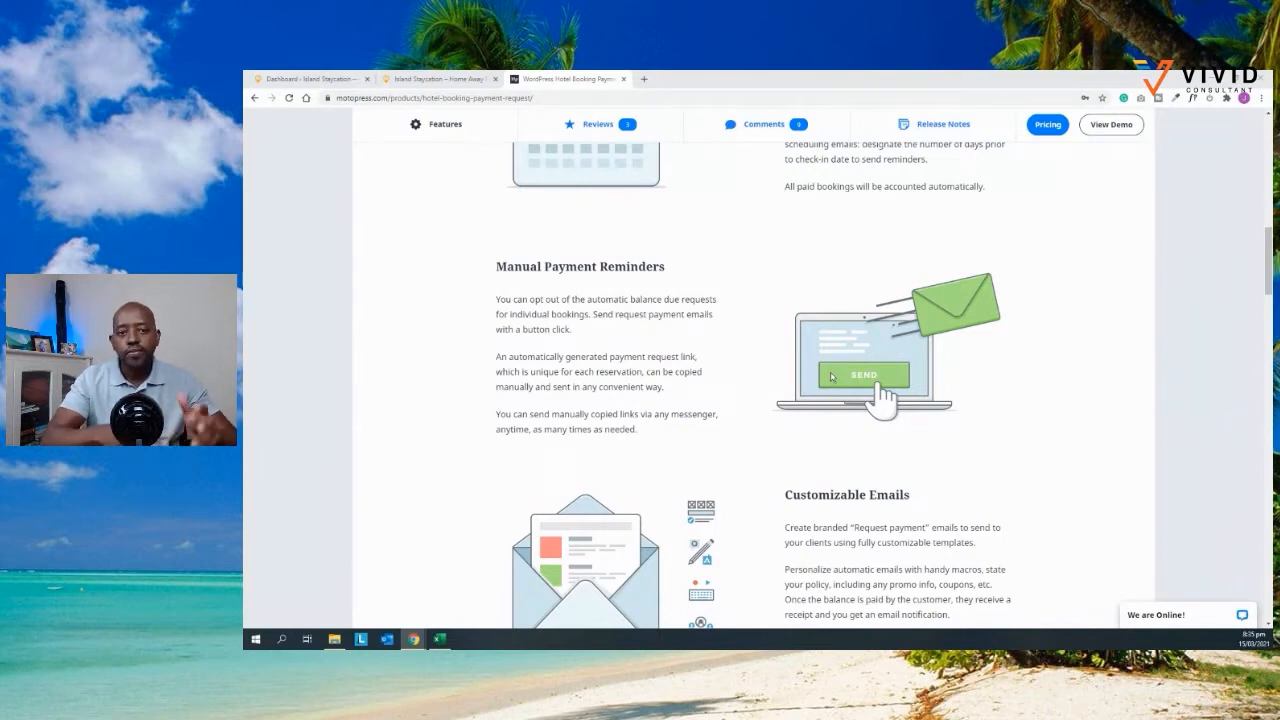
pyautogui.scroll(-3, 835, 390)
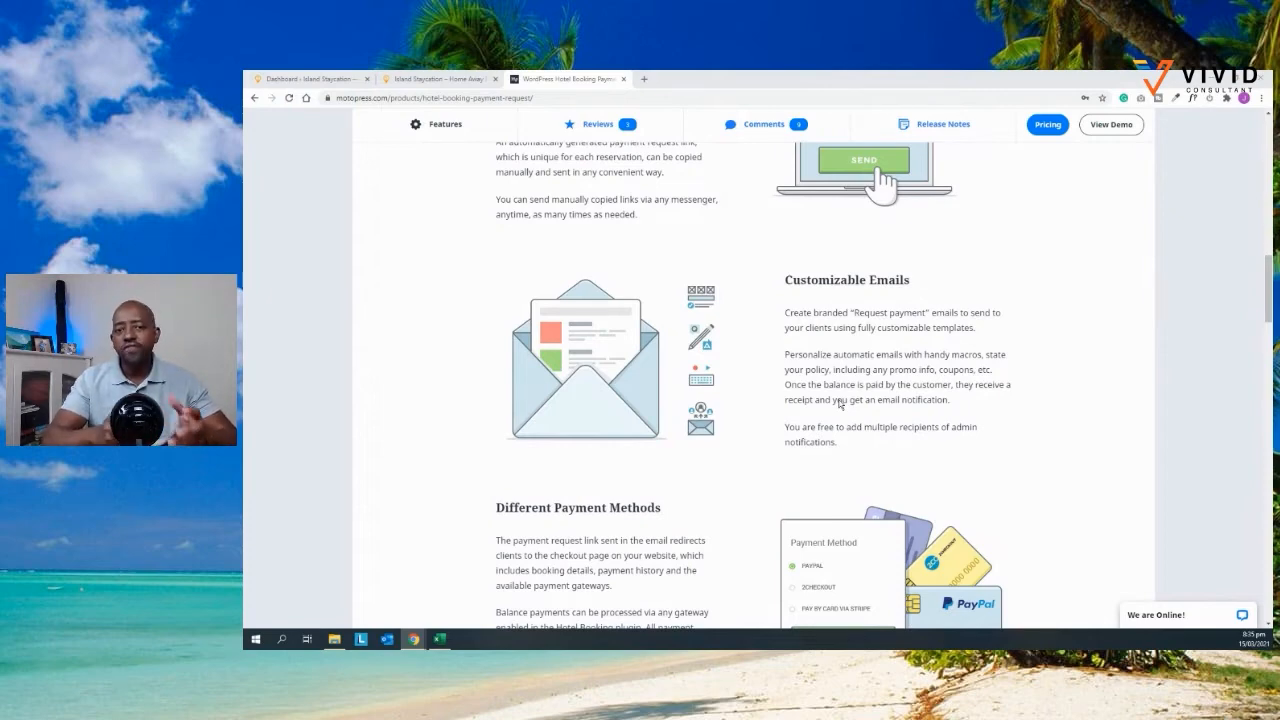
pyautogui.scroll(-2, 848, 430)
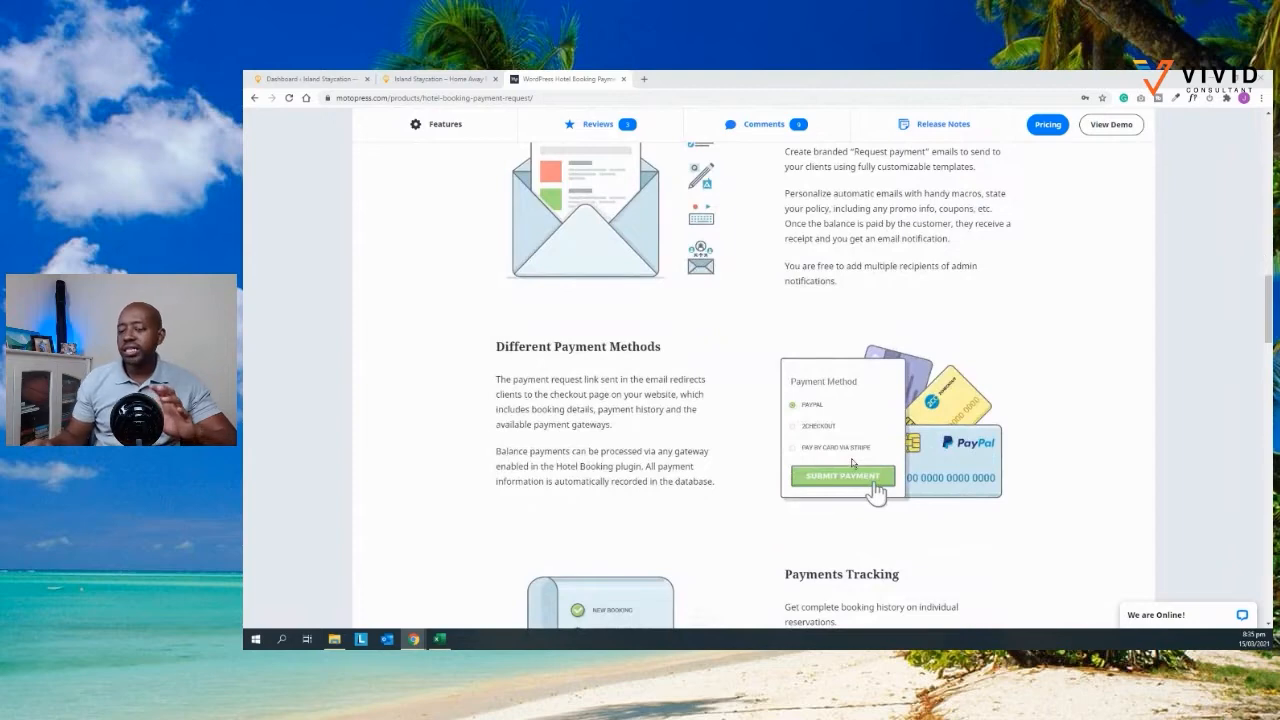
pyautogui.scroll(-1, 852, 462)
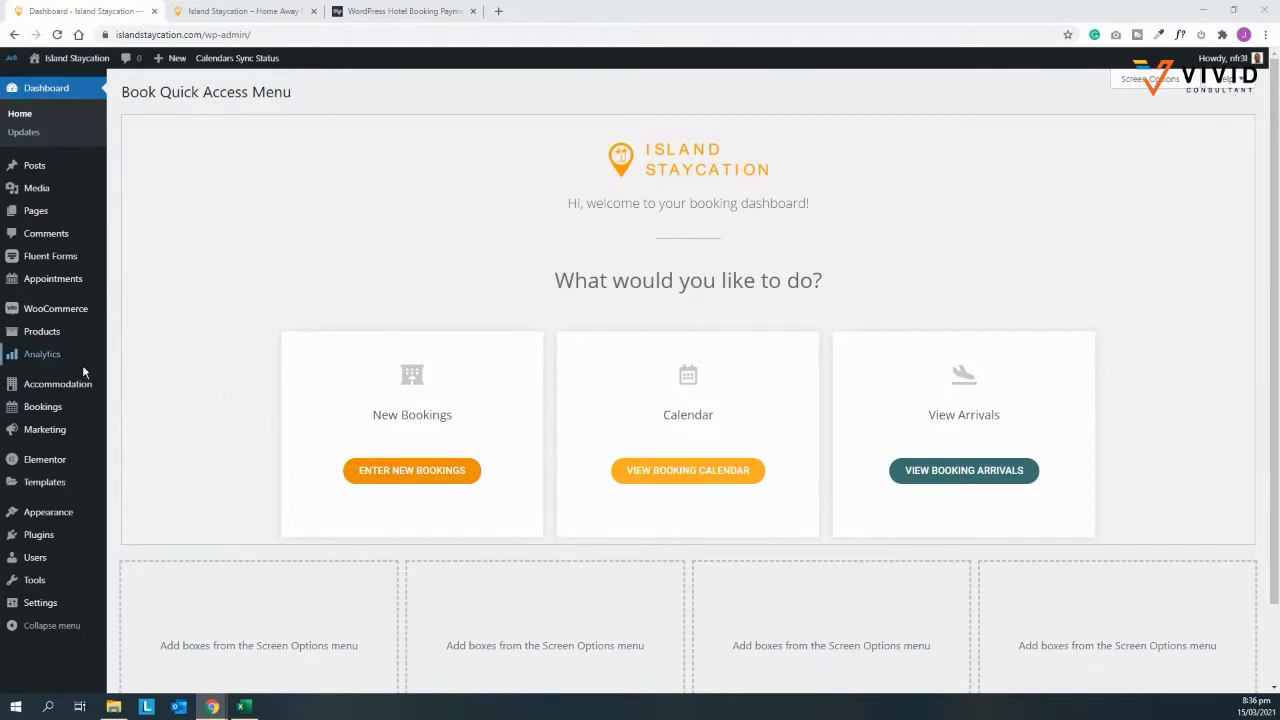
# Step: Upload, install and activate the Hotel Booking Payment Request plugin zip
pyautogui.click(70, 534)
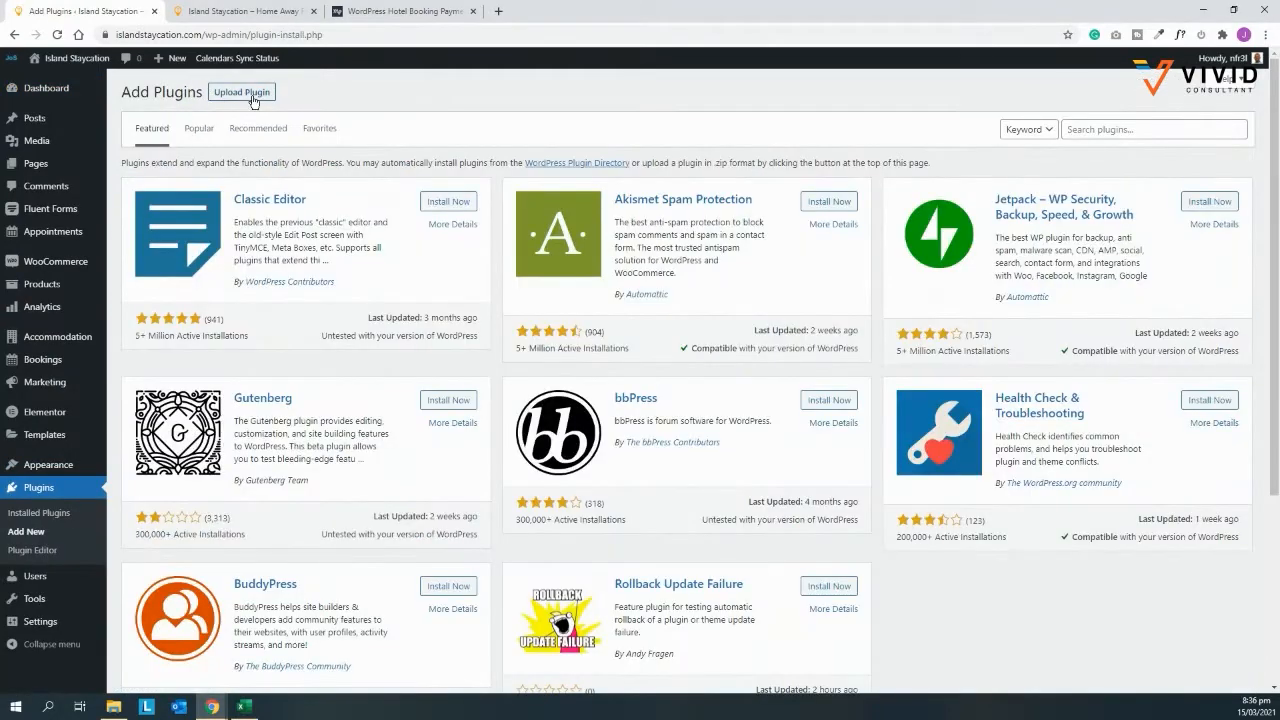
pyautogui.click(252, 92)
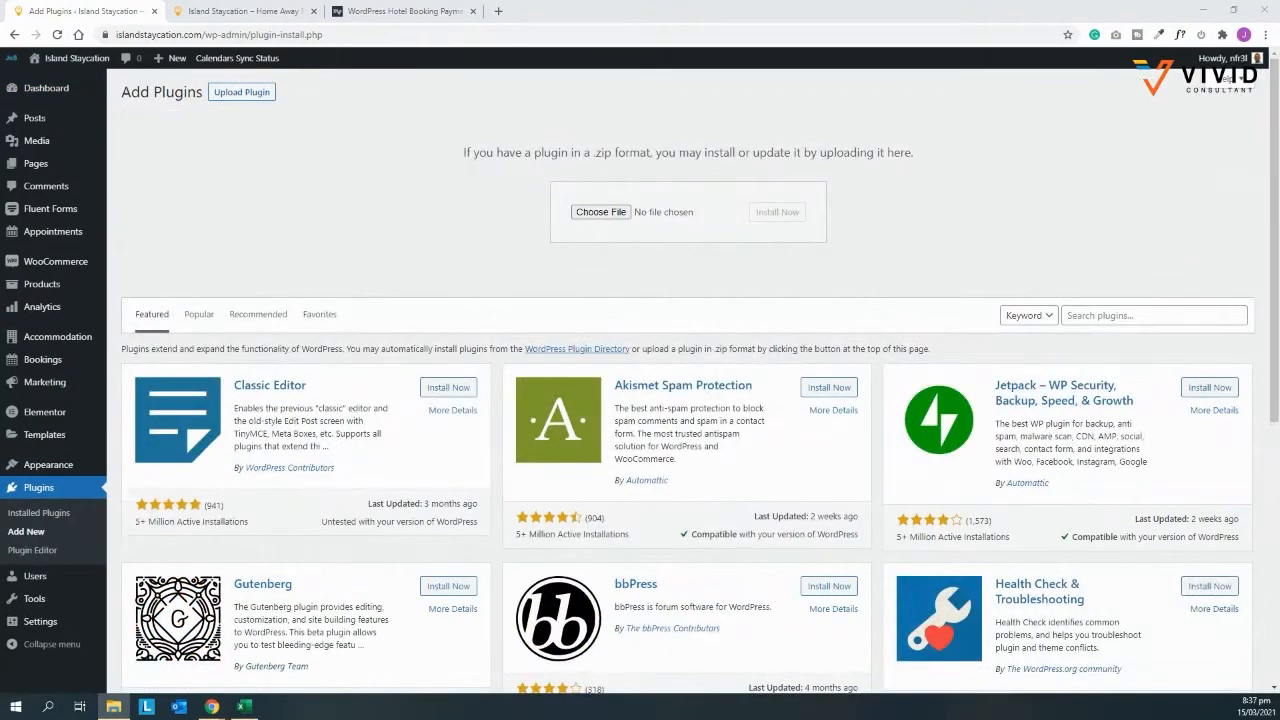
pyautogui.moveTo(368, 515); pyautogui.dragTo(757, 224)
pyautogui.click(771, 214)
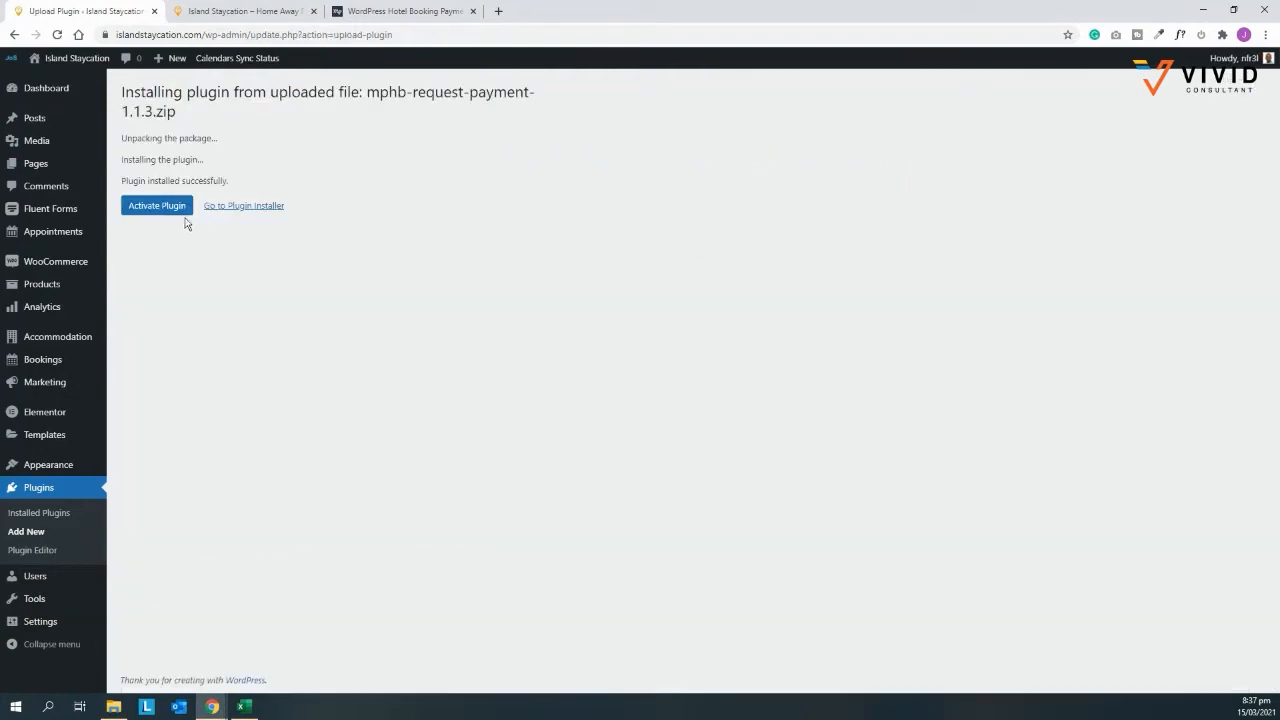
pyautogui.click(154, 209)
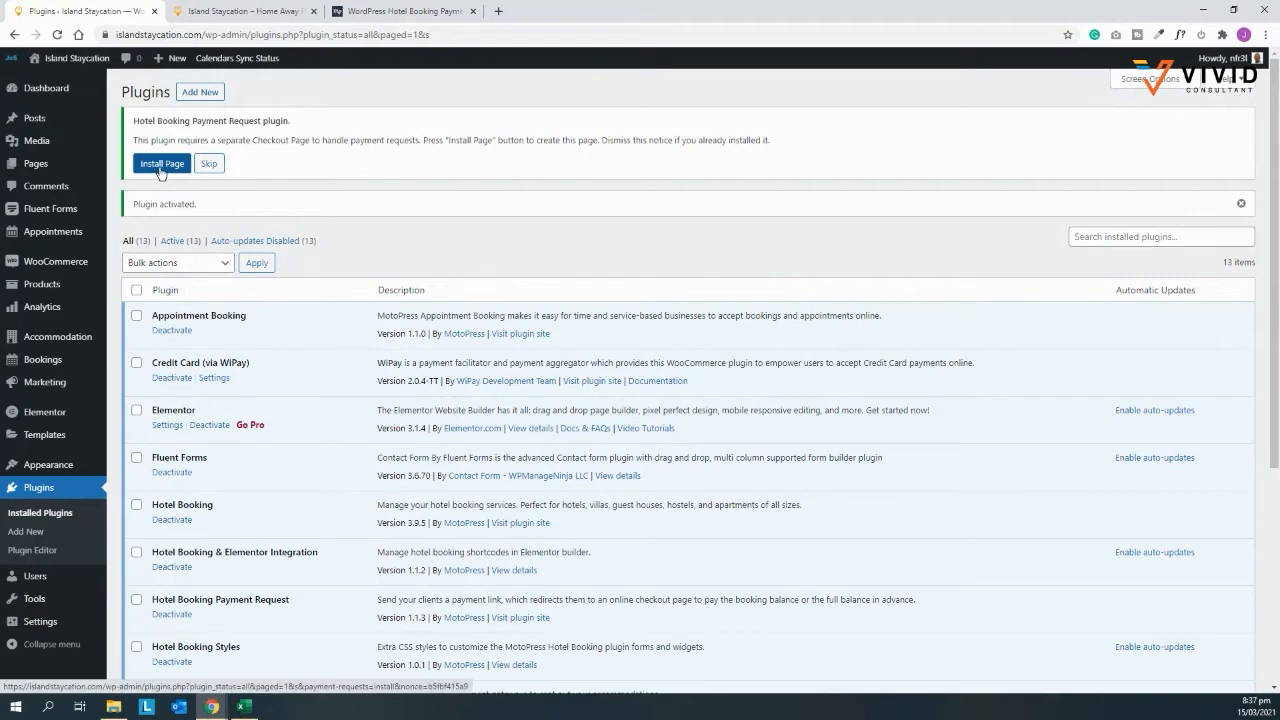
# Step: Create the plugin's Payment Request page, then go to Accommodation Settings' Extensions section
pyautogui.click(167, 168)
pyautogui.moveTo(31, 166)
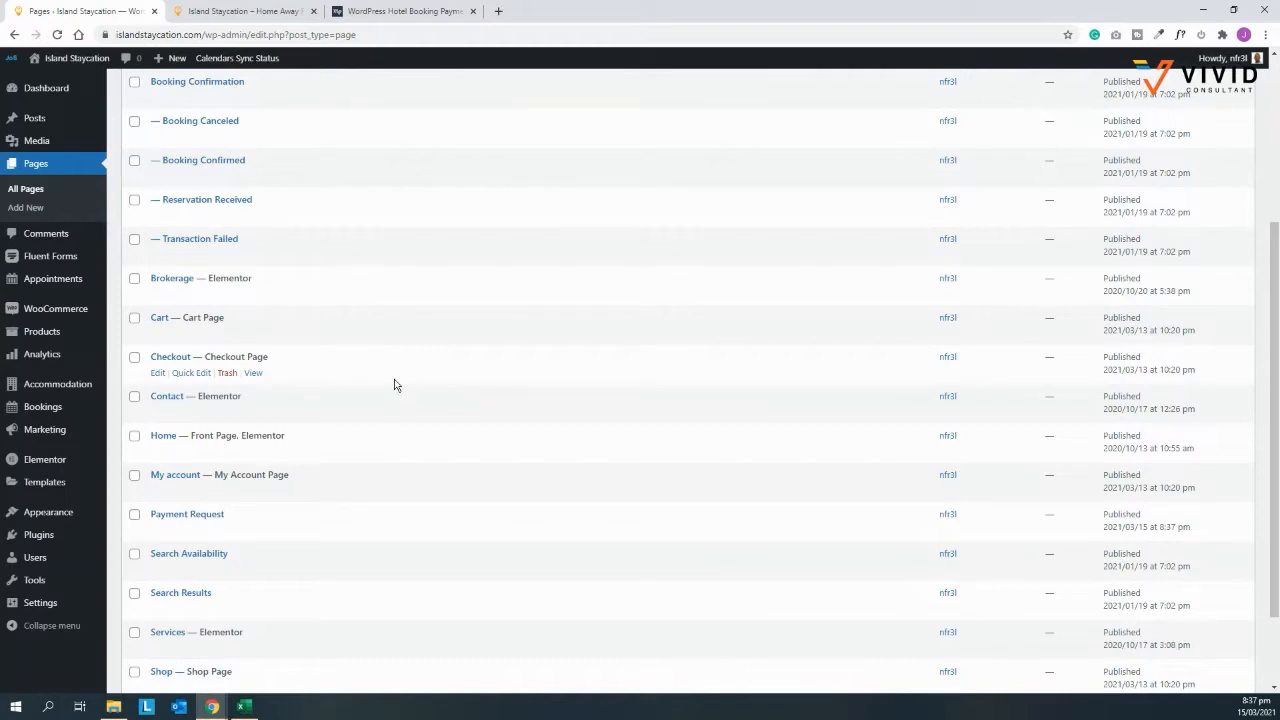
pyautogui.moveTo(37, 386)
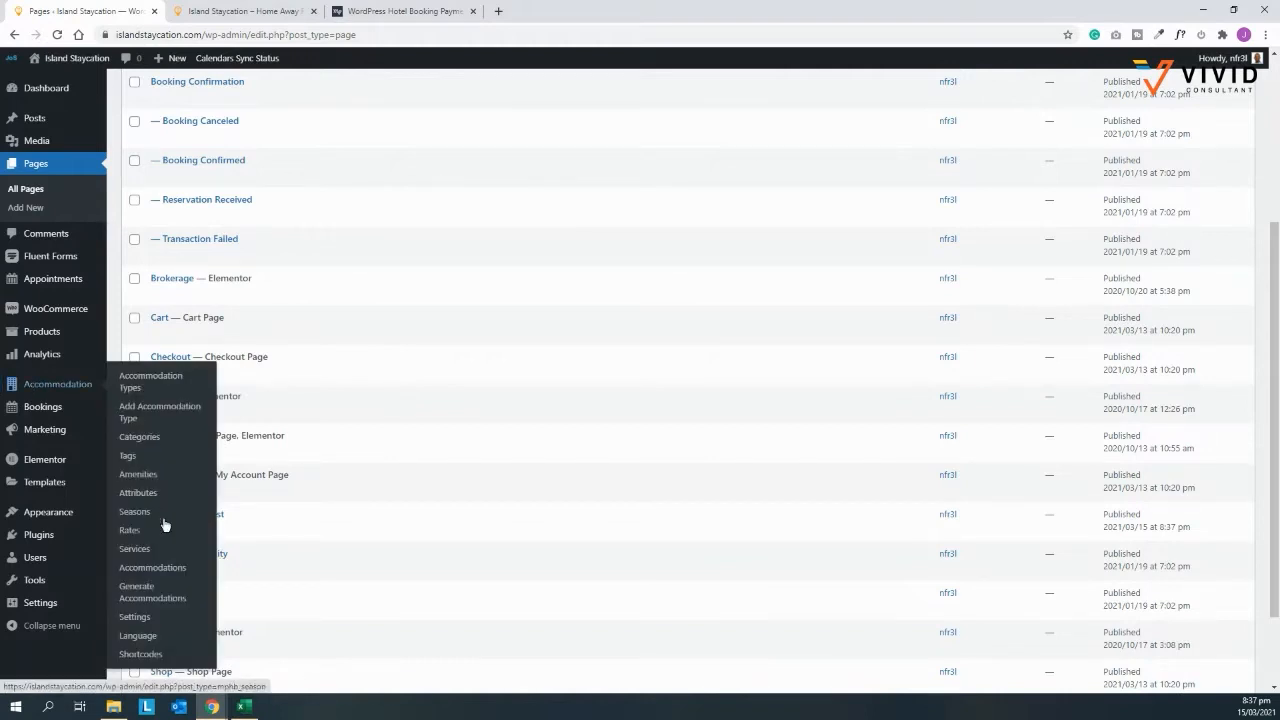
pyautogui.click(134, 616)
pyautogui.click(552, 93)
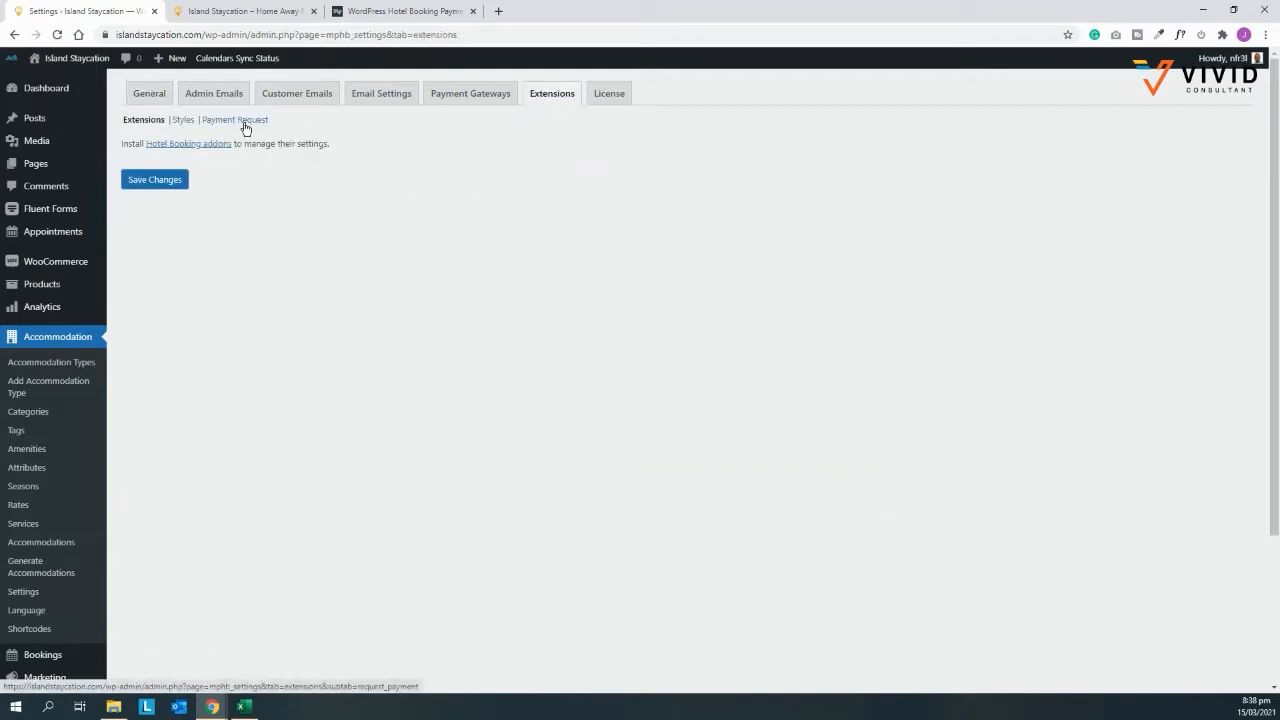
# Step: Enable automatic payment request emails 14 days before check-in, using the Payment Request page
pyautogui.click(243, 121)
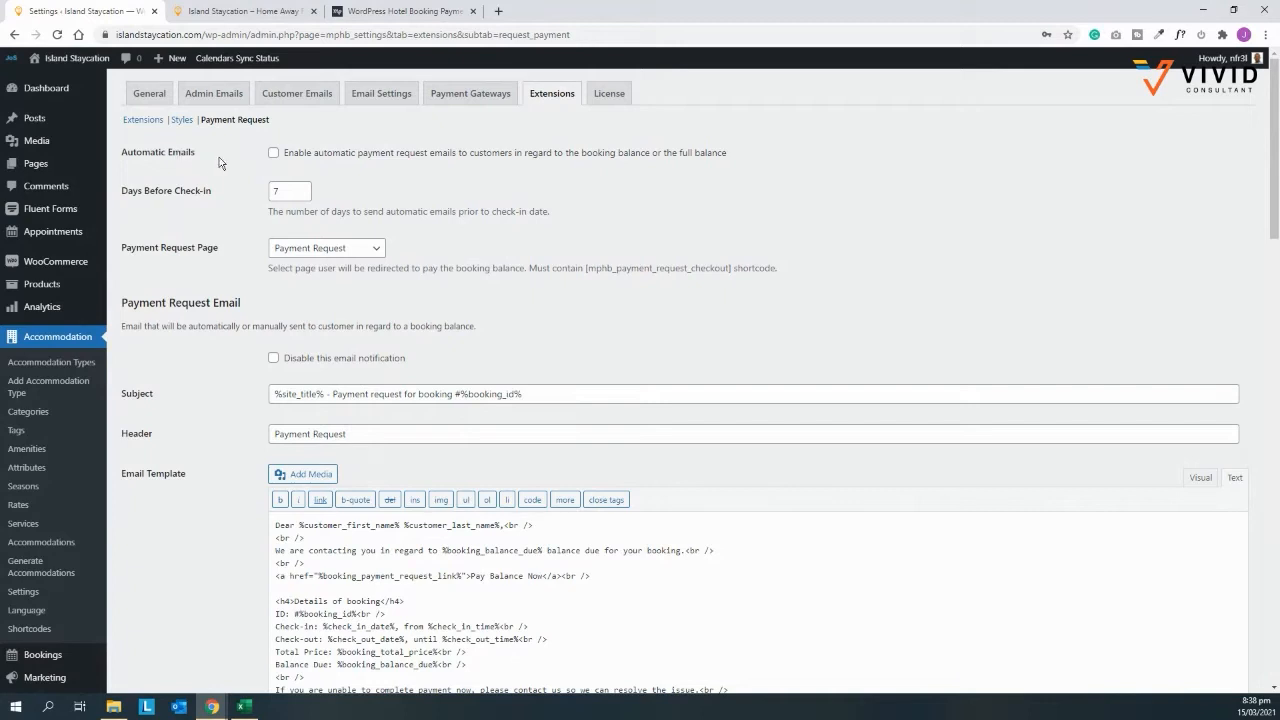
pyautogui.click(272, 154)
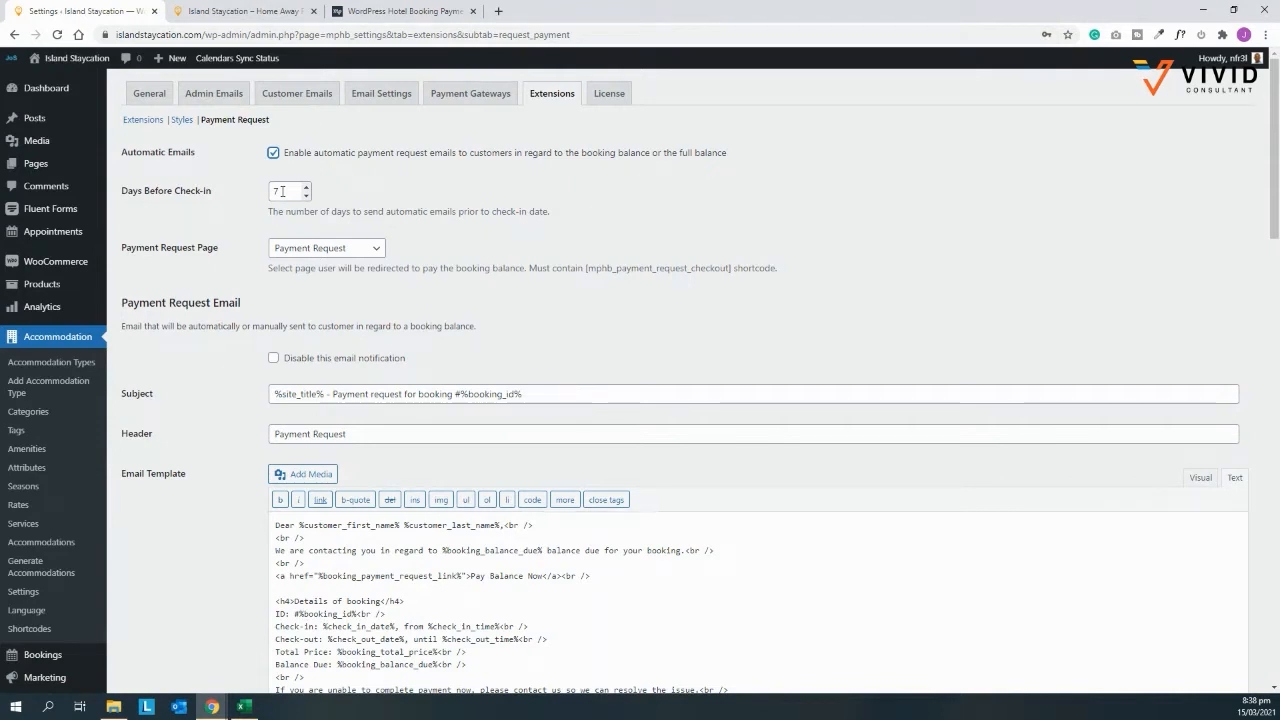
pyautogui.moveTo(283, 190); pyautogui.dragTo(263, 195)
pyautogui.write('14')
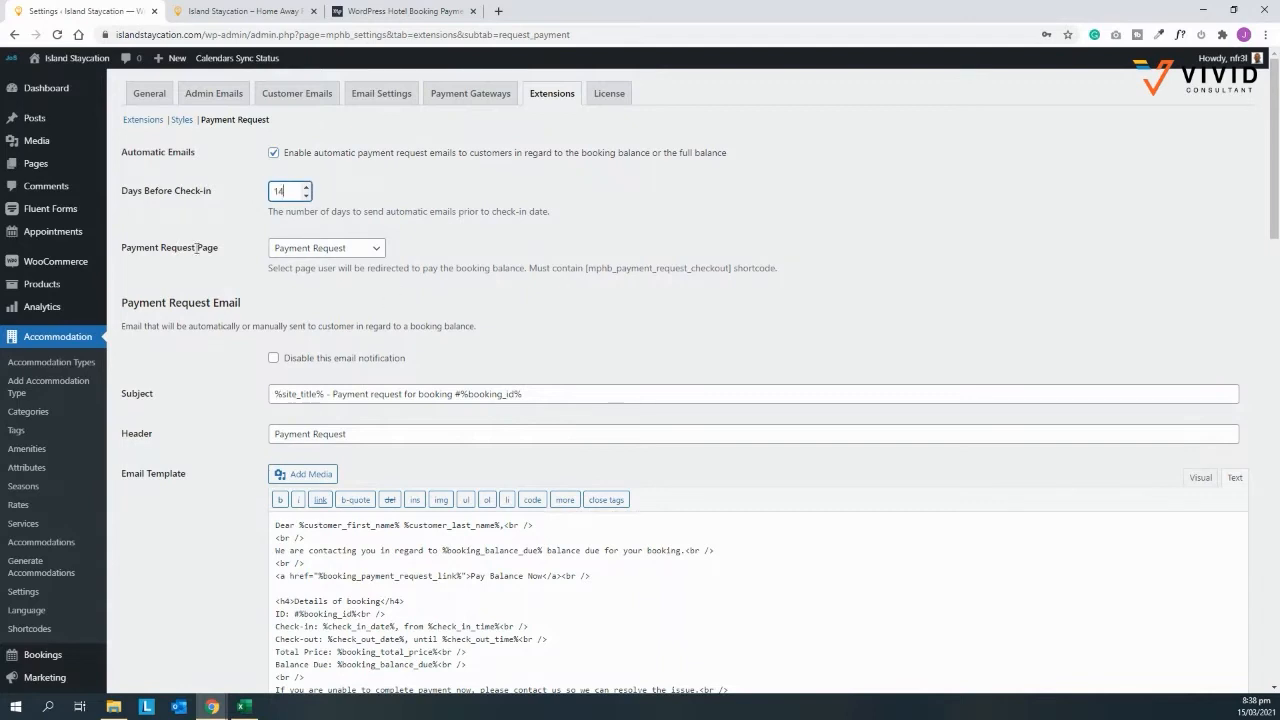
pyautogui.click(371, 250)
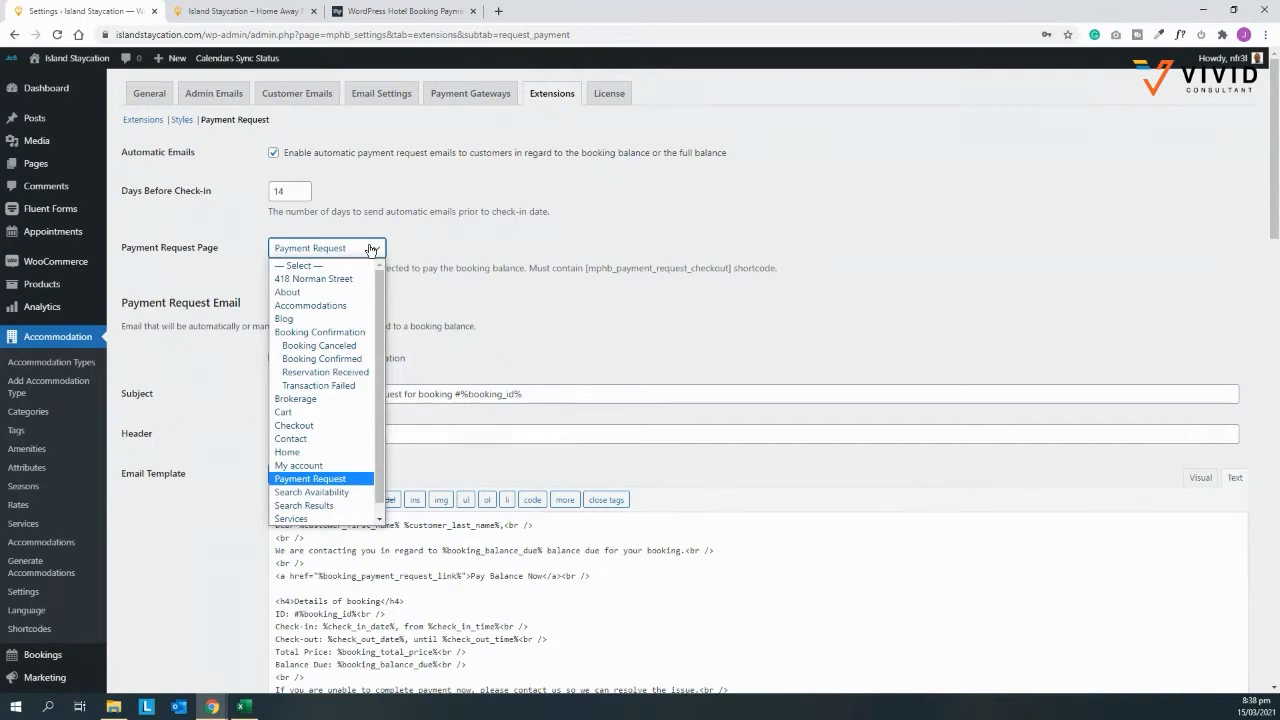
pyautogui.click(328, 485)
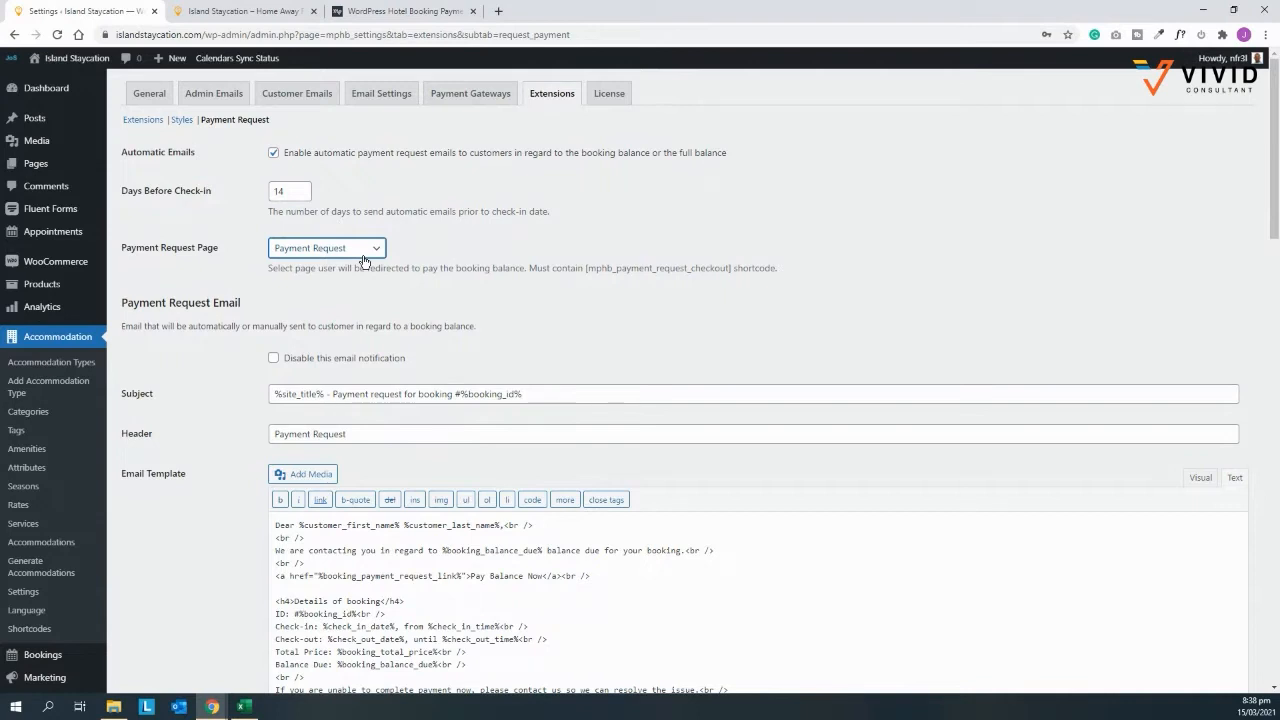
# Step: Save the Payment Request extension settings at the bottom of the page
pyautogui.scroll(-2, 364, 261)
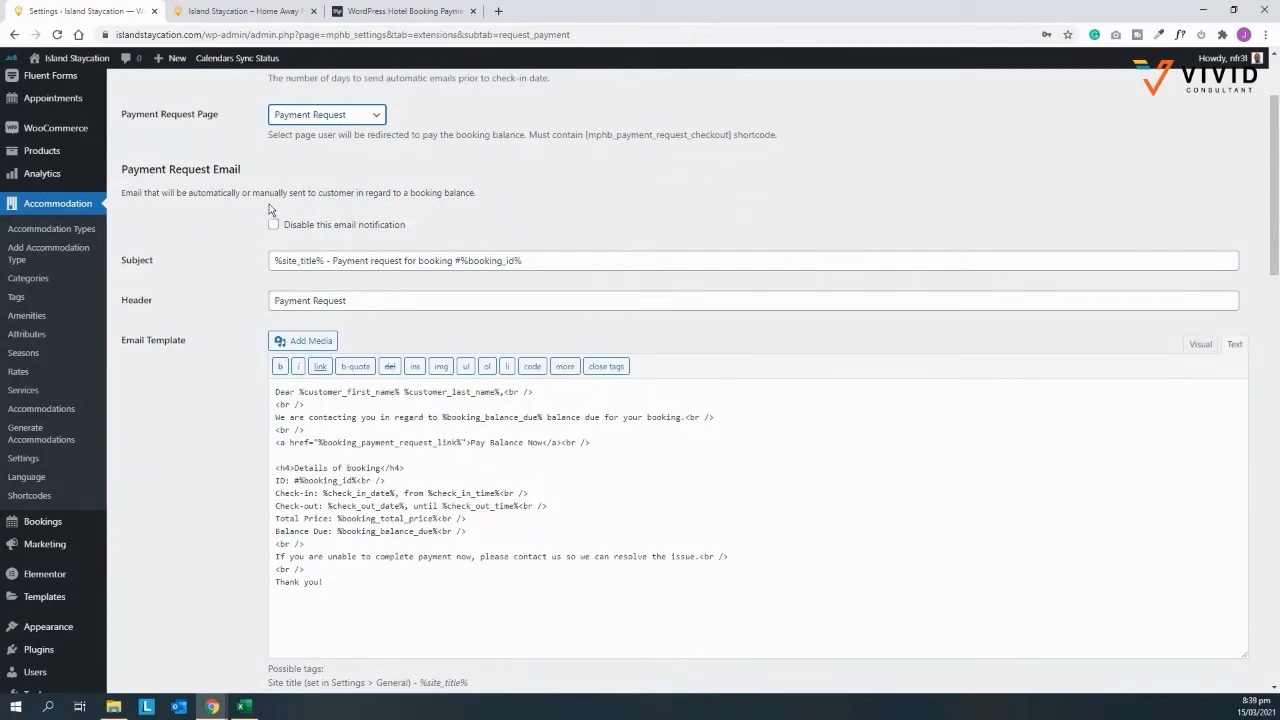
pyautogui.scroll(-2, 360, 197)
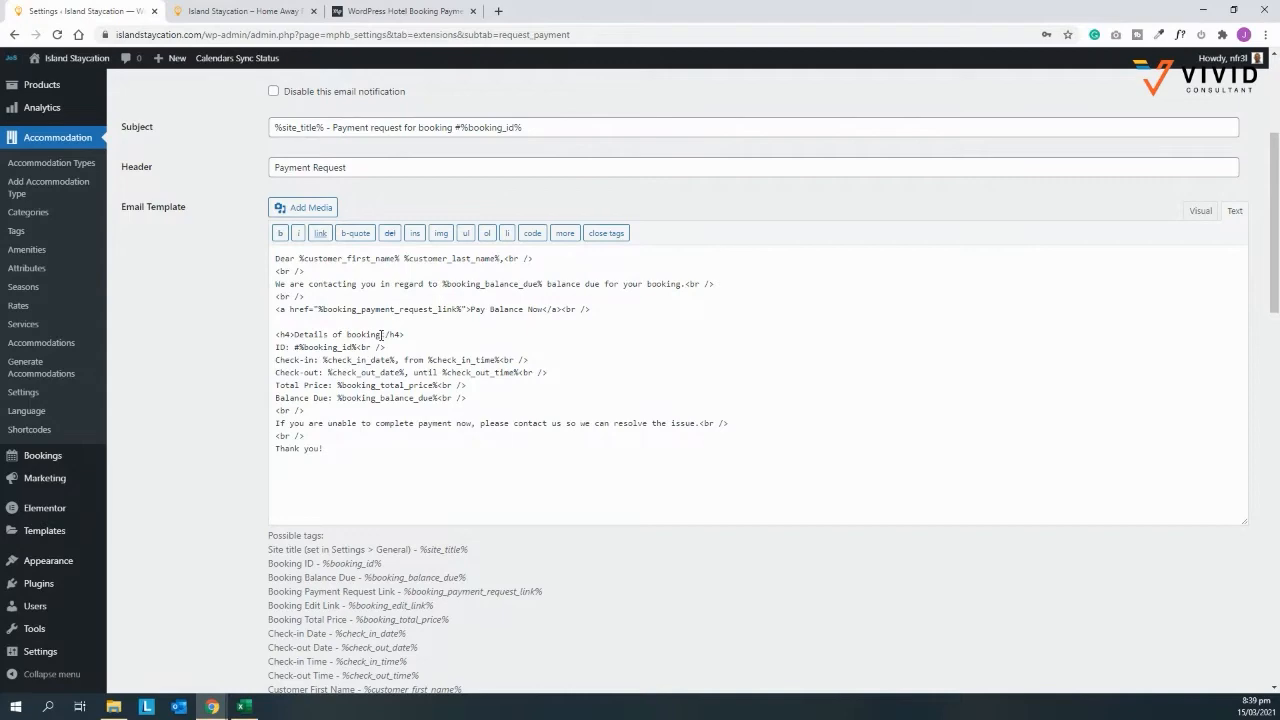
pyautogui.scroll(-7, 381, 335)
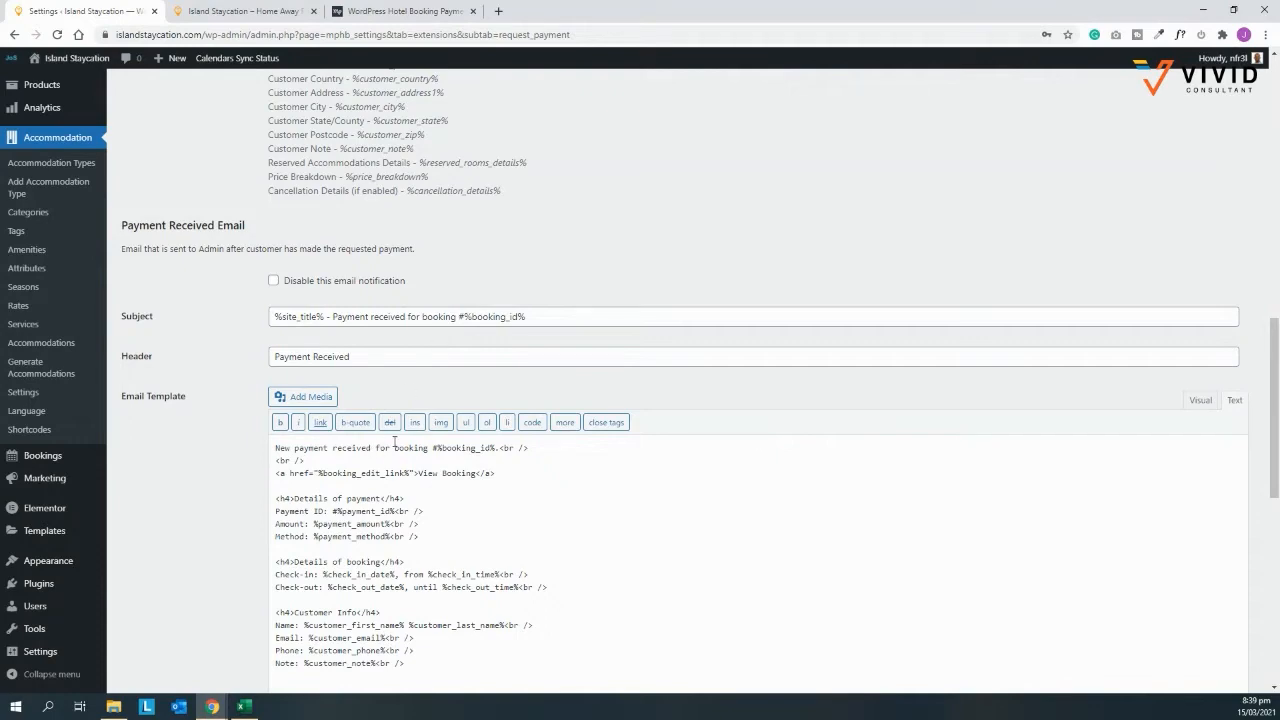
pyautogui.scroll(-3, 396, 440)
pyautogui.scroll(-7, 396, 440)
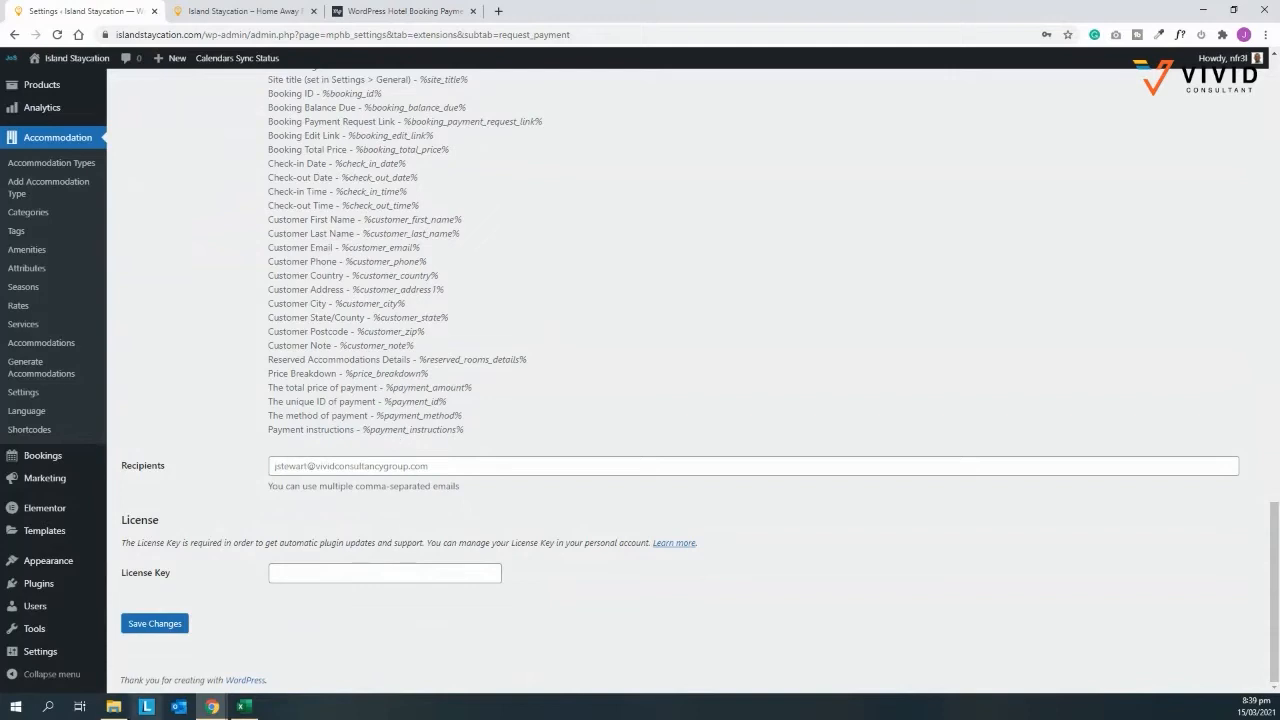
pyautogui.click(157, 626)
pyautogui.click(170, 625)
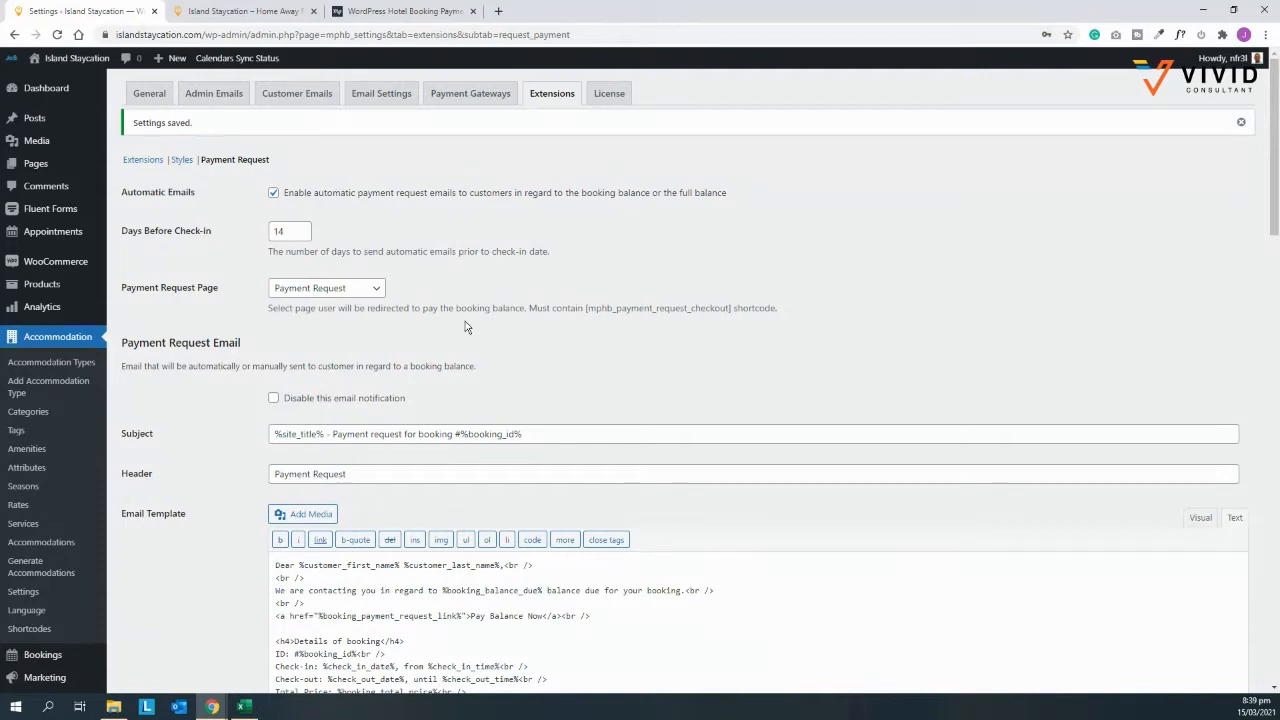
# Step: In Payment Gateways, keep User Pays as Deposit at 50 percent and save the changes
pyautogui.click(466, 93)
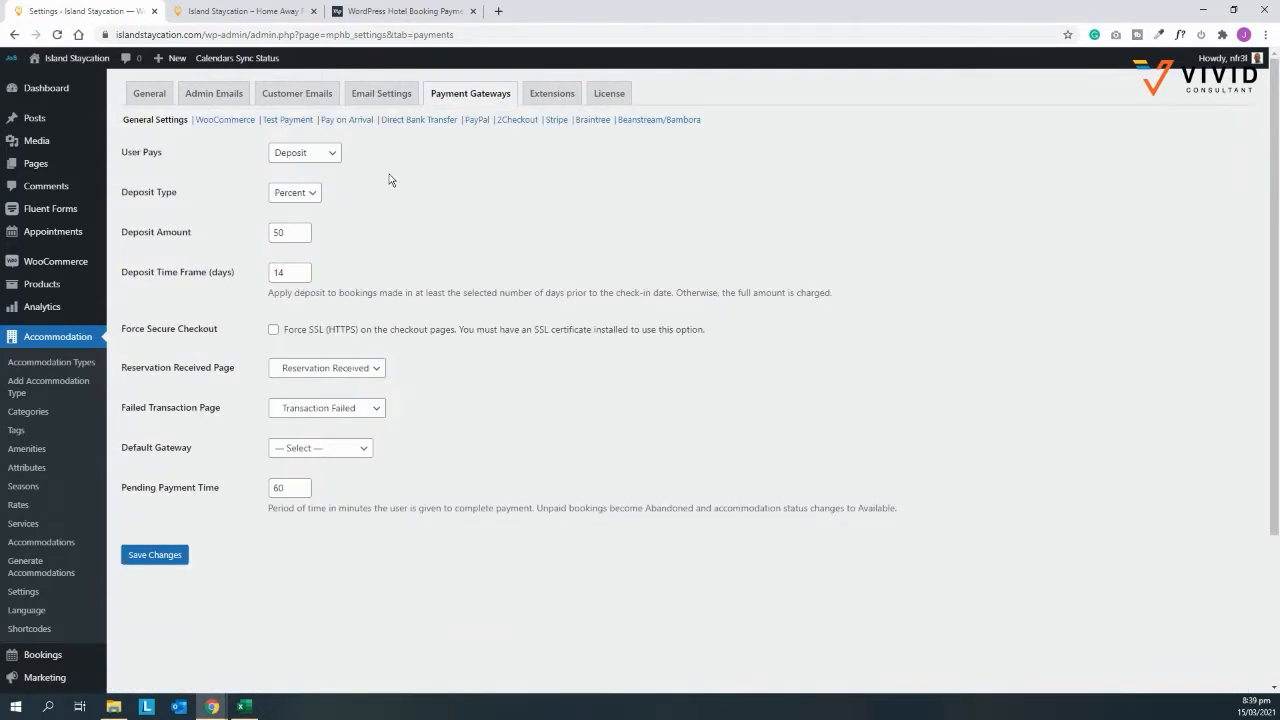
pyautogui.click(324, 157)
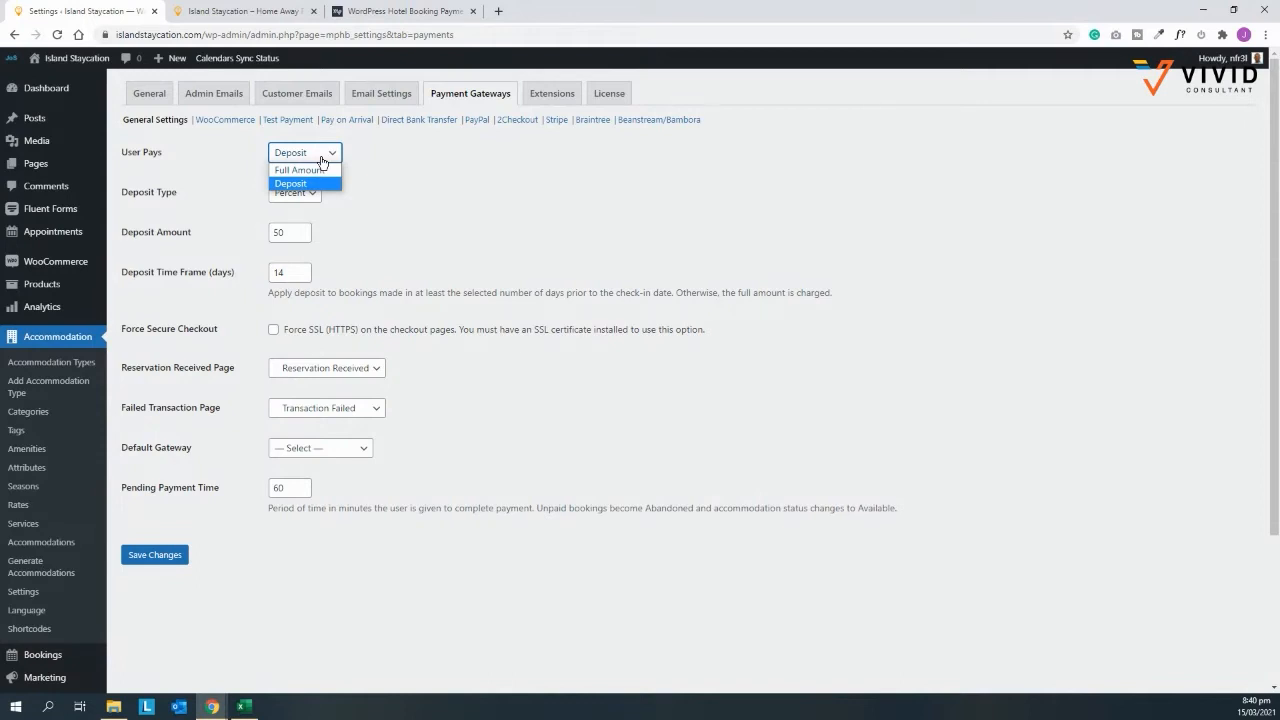
pyautogui.click(387, 184)
pyautogui.click(306, 197)
pyautogui.click(306, 197)
pyautogui.click(306, 197)
pyautogui.click(309, 198)
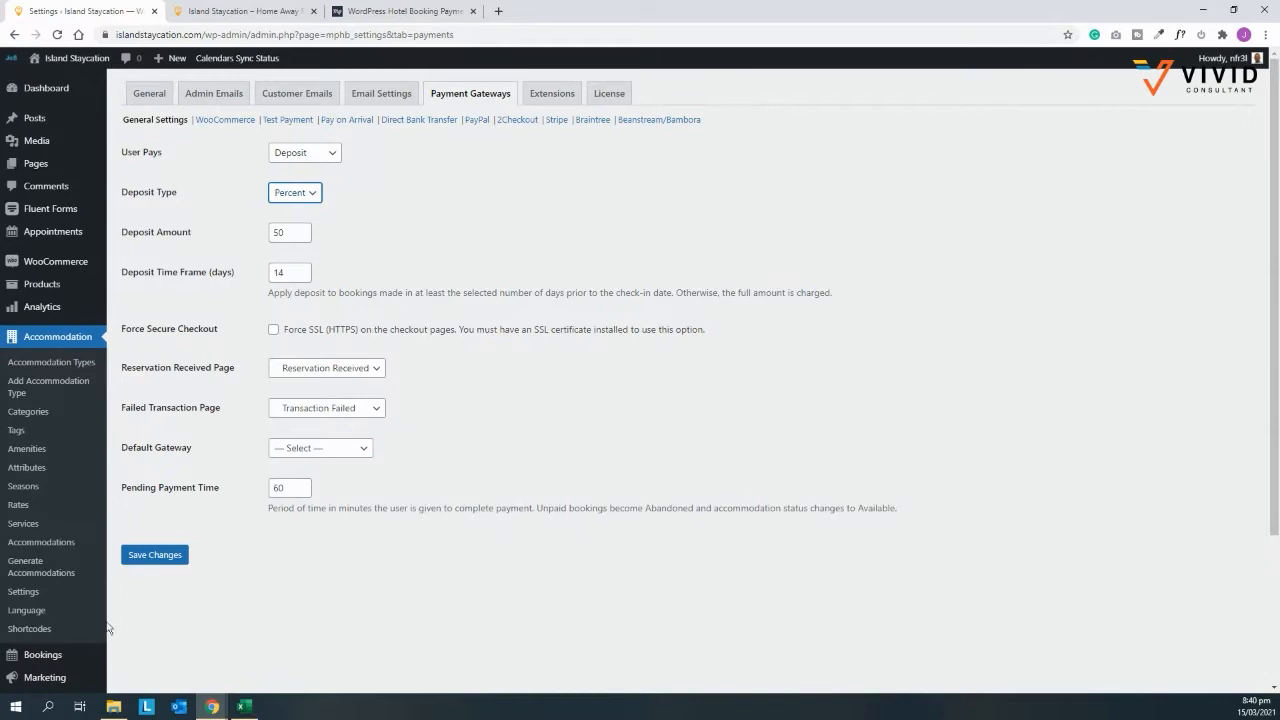
pyautogui.click(169, 559)
# Step: Open the public site in a new browser tab
pyautogui.moveTo(62, 58)
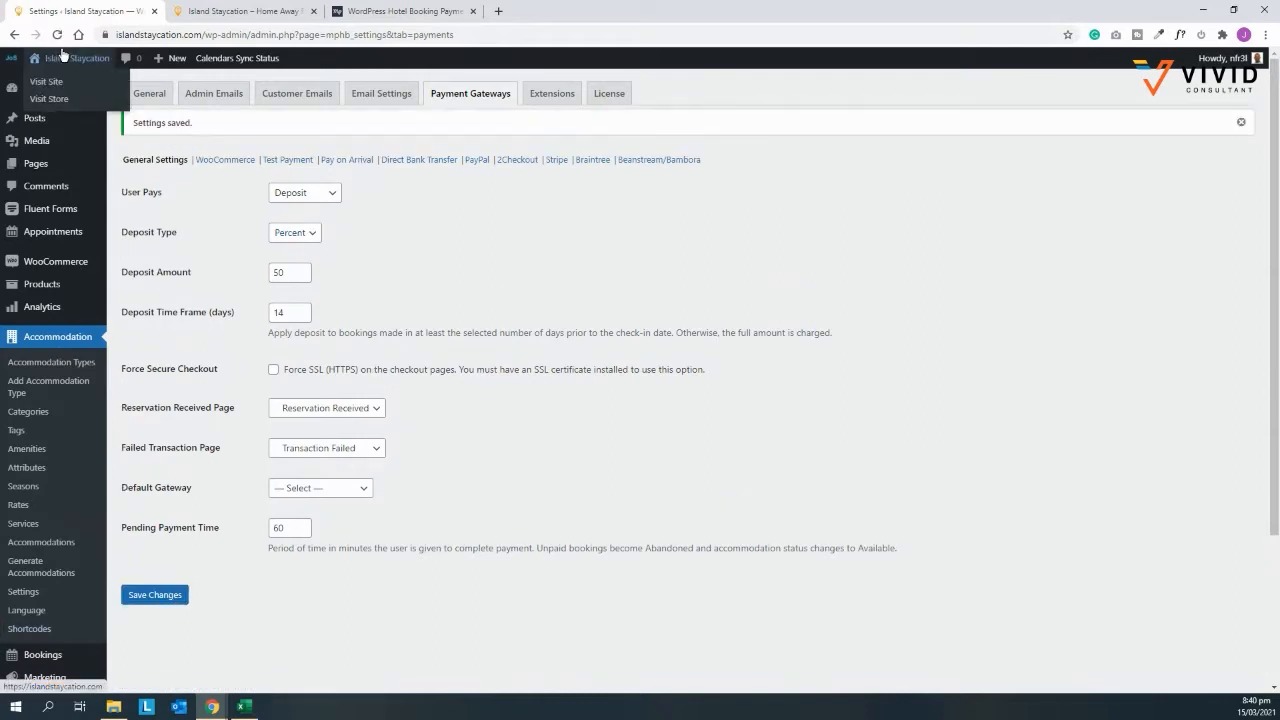
pyautogui.rightClick(40, 84)
pyautogui.click(72, 92)
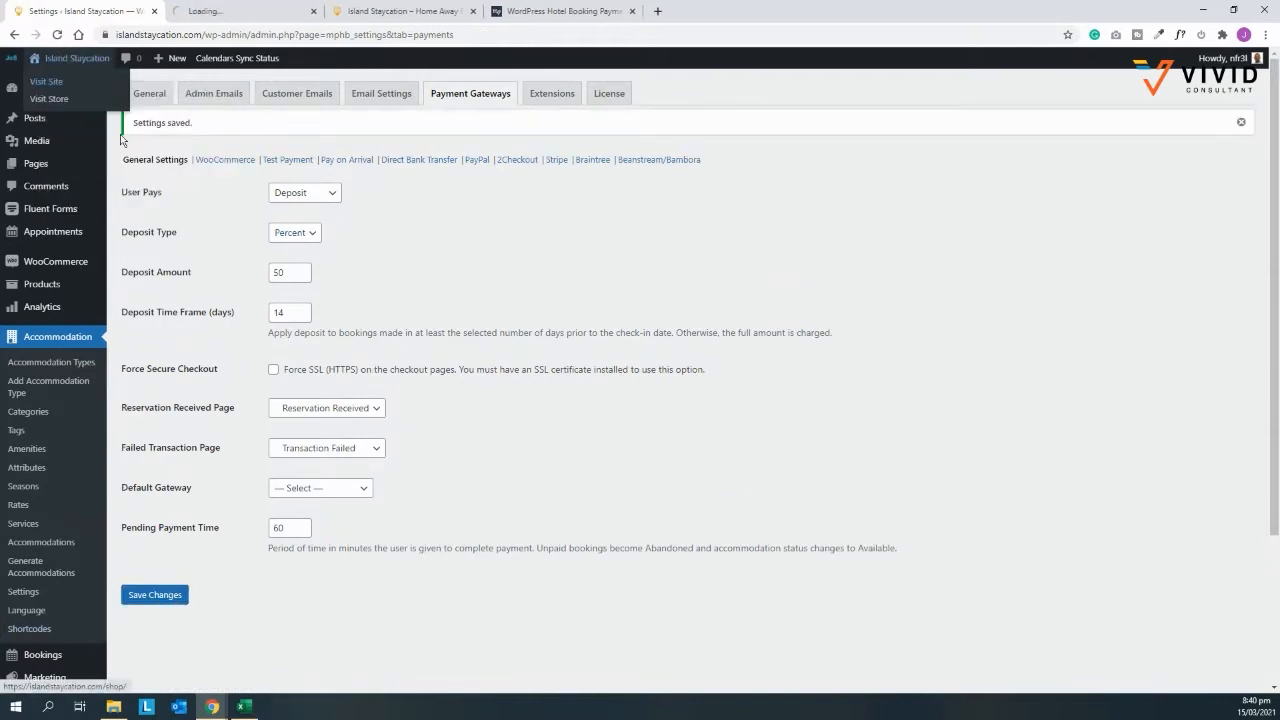
pyautogui.hotkey('ctrl', 'Tab')
# Step: Search accommodations for May 4–6, 2021 with 2 adults
pyautogui.click(281, 432)
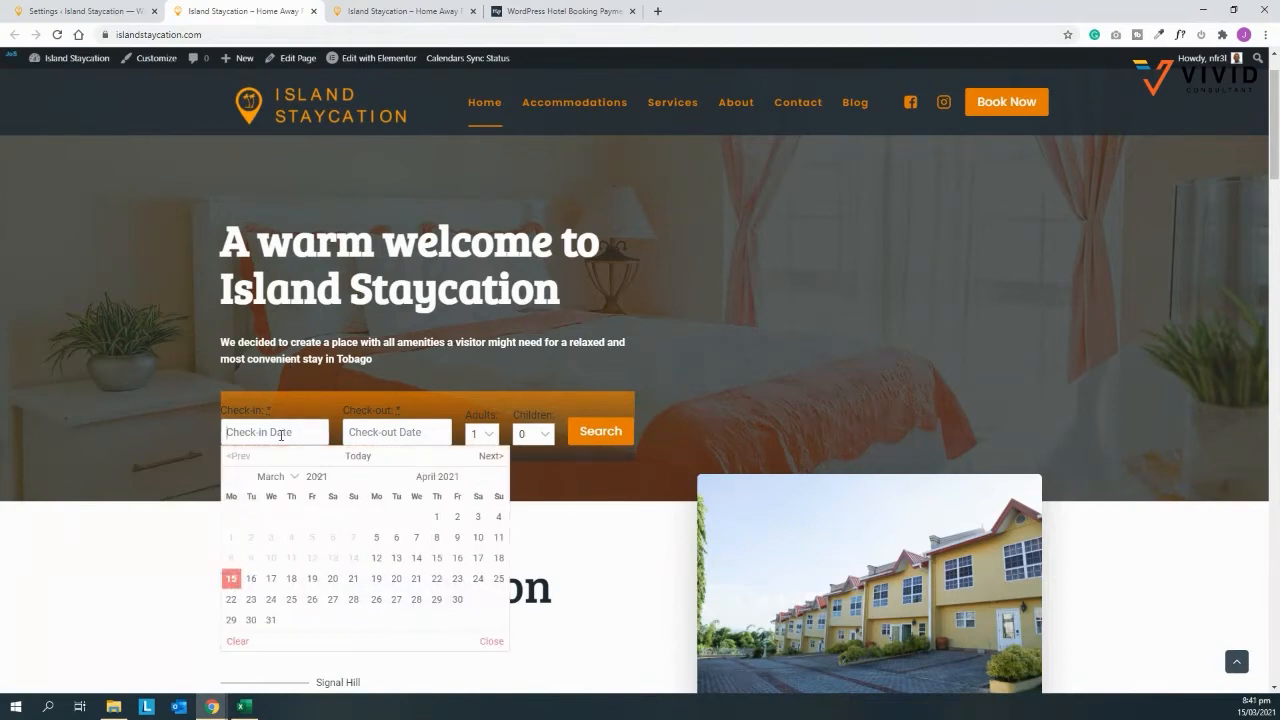
pyautogui.click(484, 468)
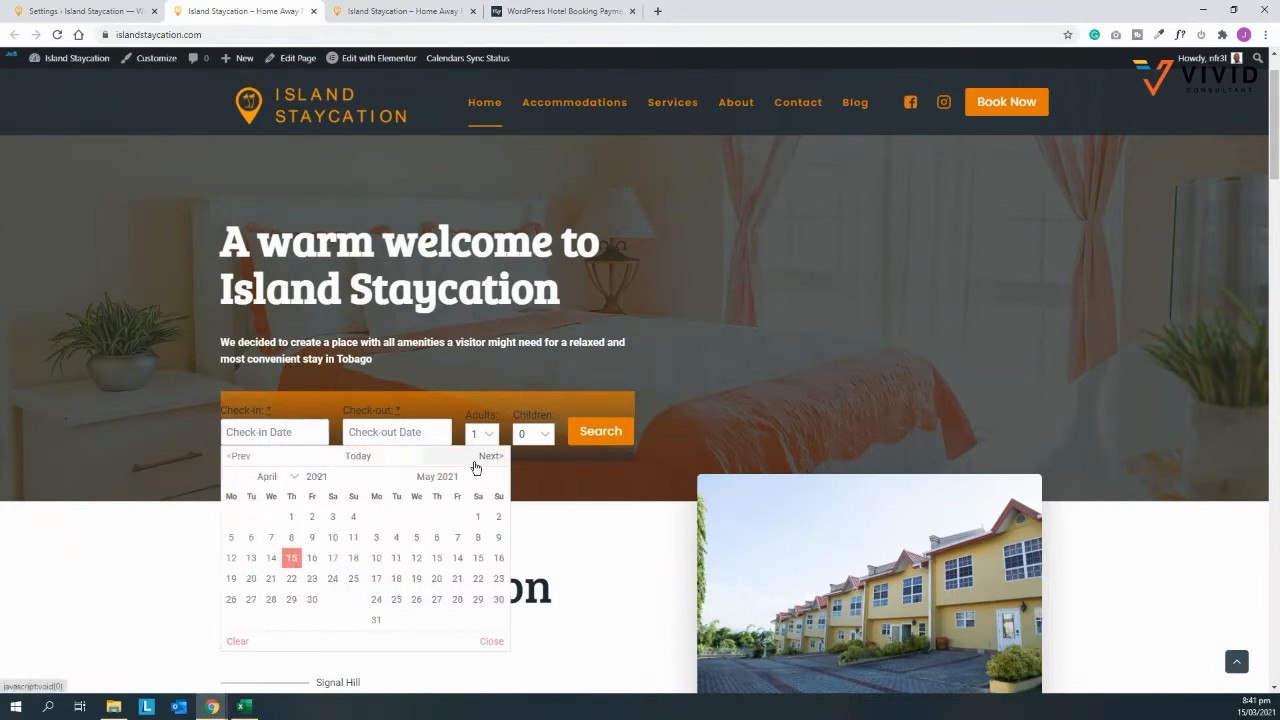
pyautogui.click(398, 538)
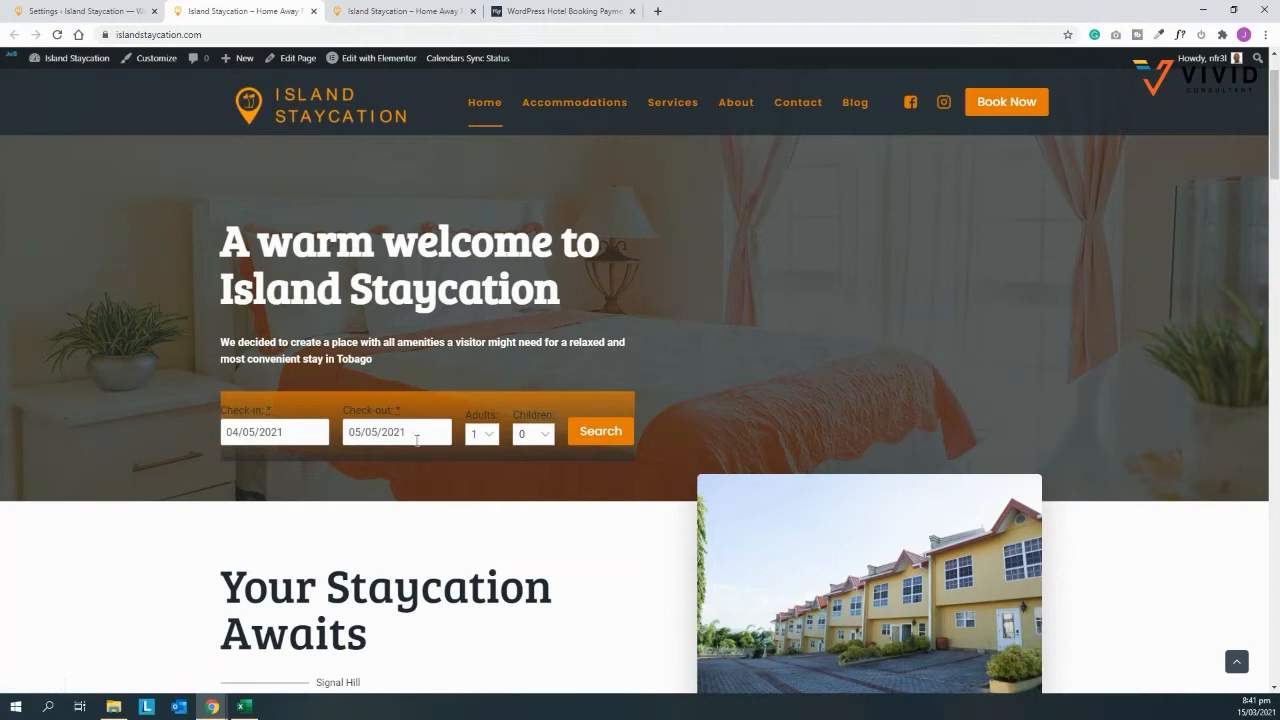
pyautogui.click(414, 537)
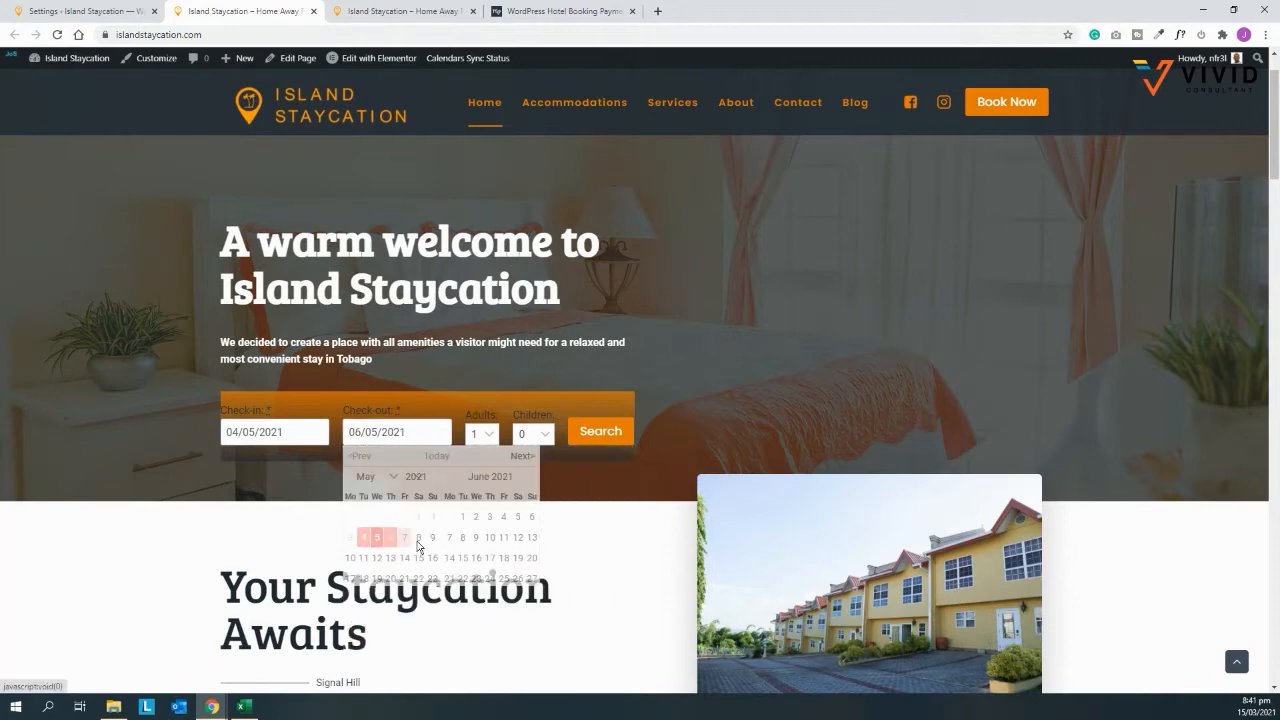
pyautogui.click(481, 433)
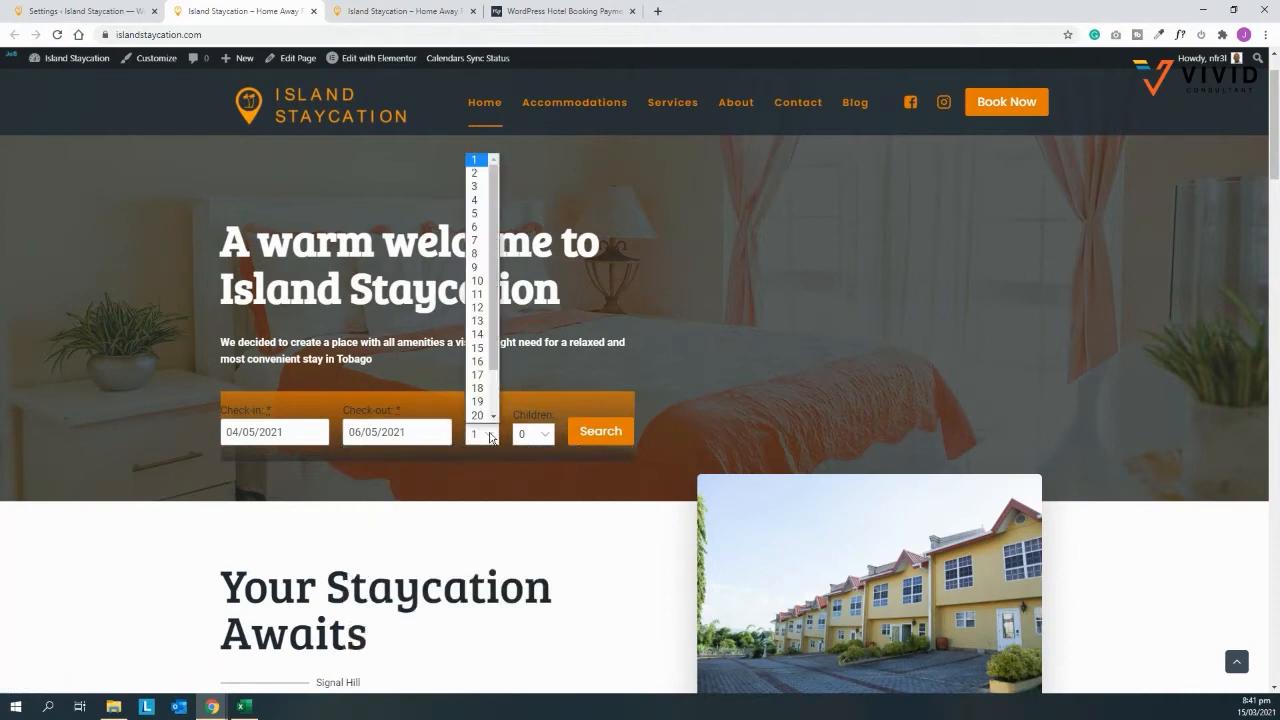
pyautogui.click(476, 182)
pyautogui.click(597, 431)
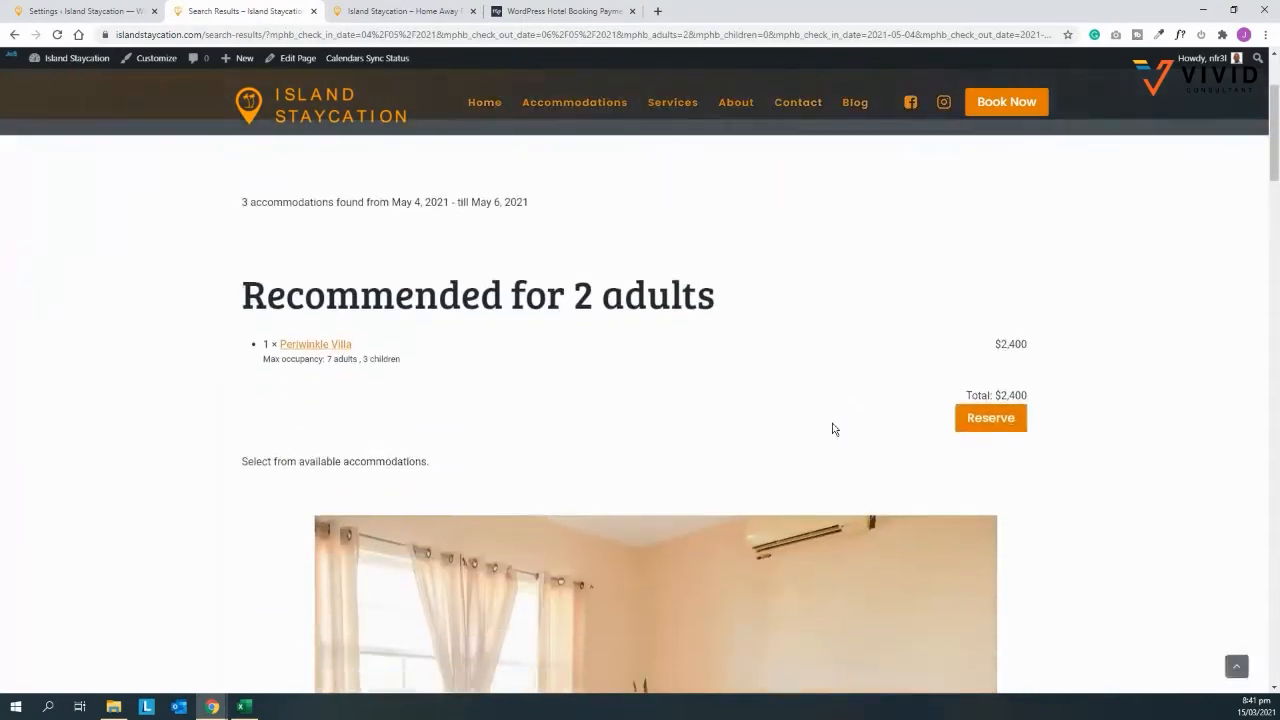
# Step: Browse the room photos and reserve the recommended Periwinkle Villa
pyautogui.scroll(-2, 834, 429)
pyautogui.scroll(2, 847, 355)
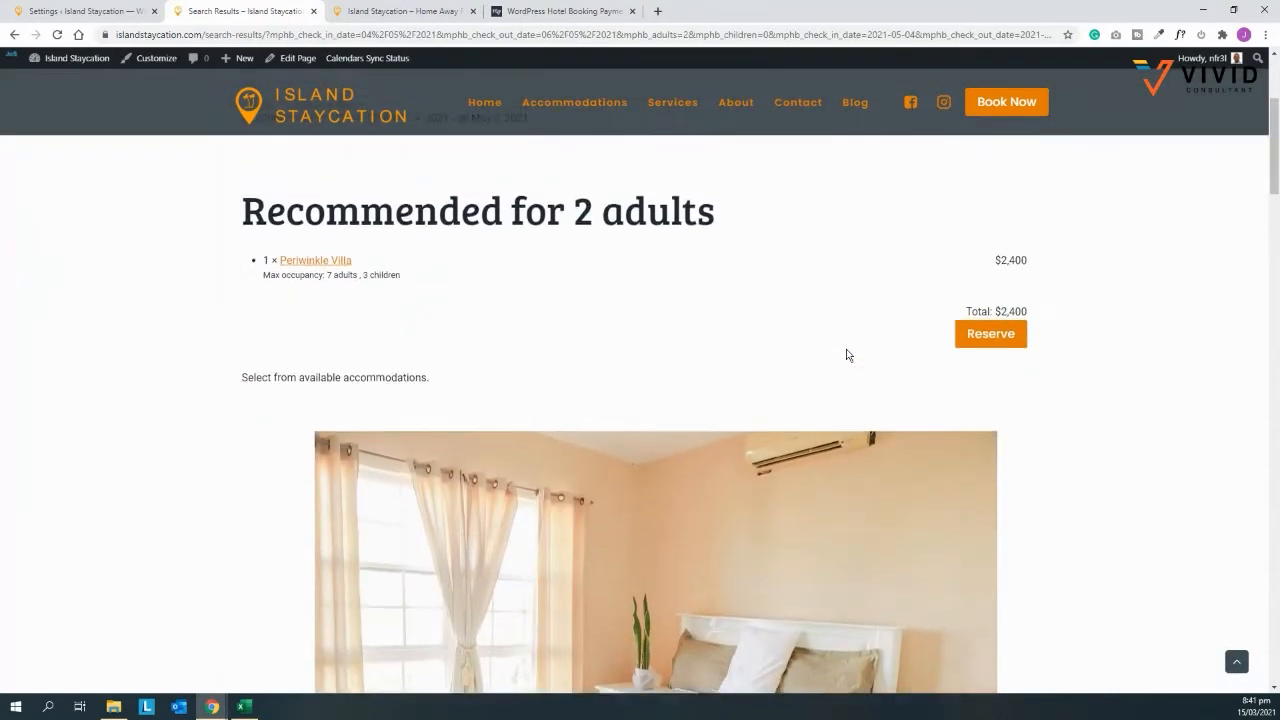
pyautogui.scroll(1, 847, 355)
pyautogui.scroll(-2, 815, 378)
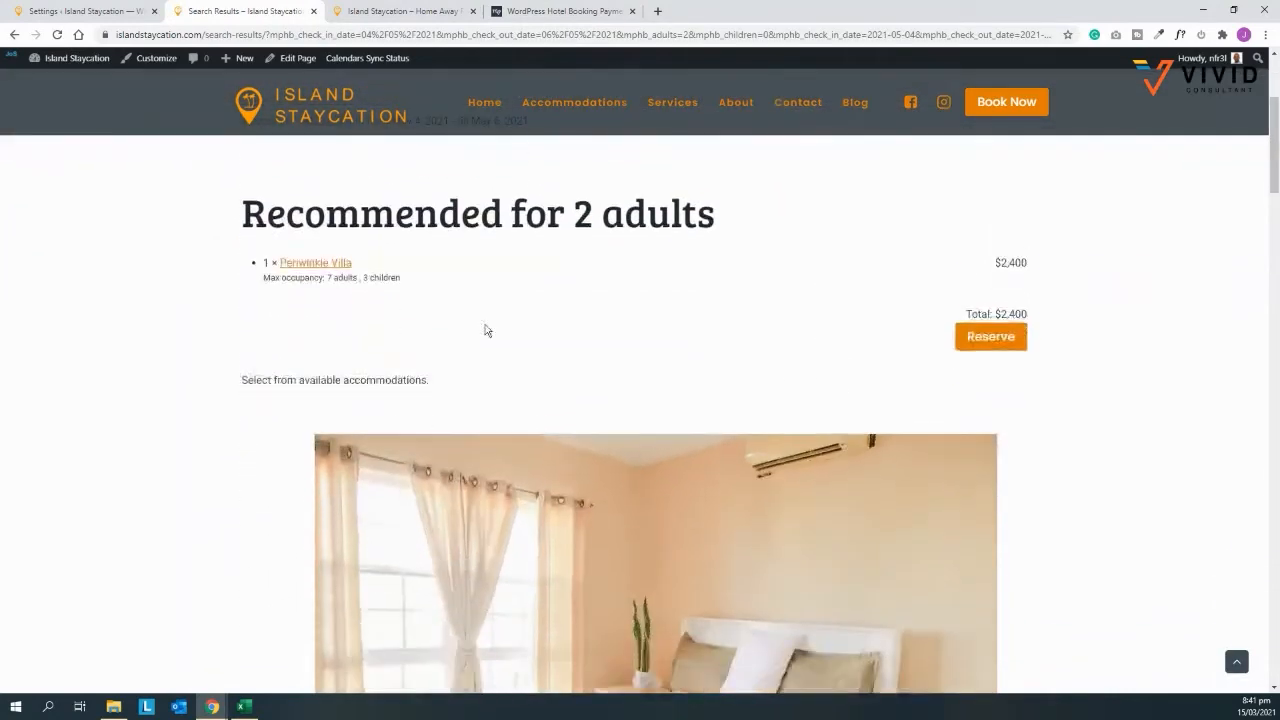
pyautogui.scroll(-2, 343, 263)
pyautogui.click(264, 460)
pyautogui.scroll(-2, 669, 448)
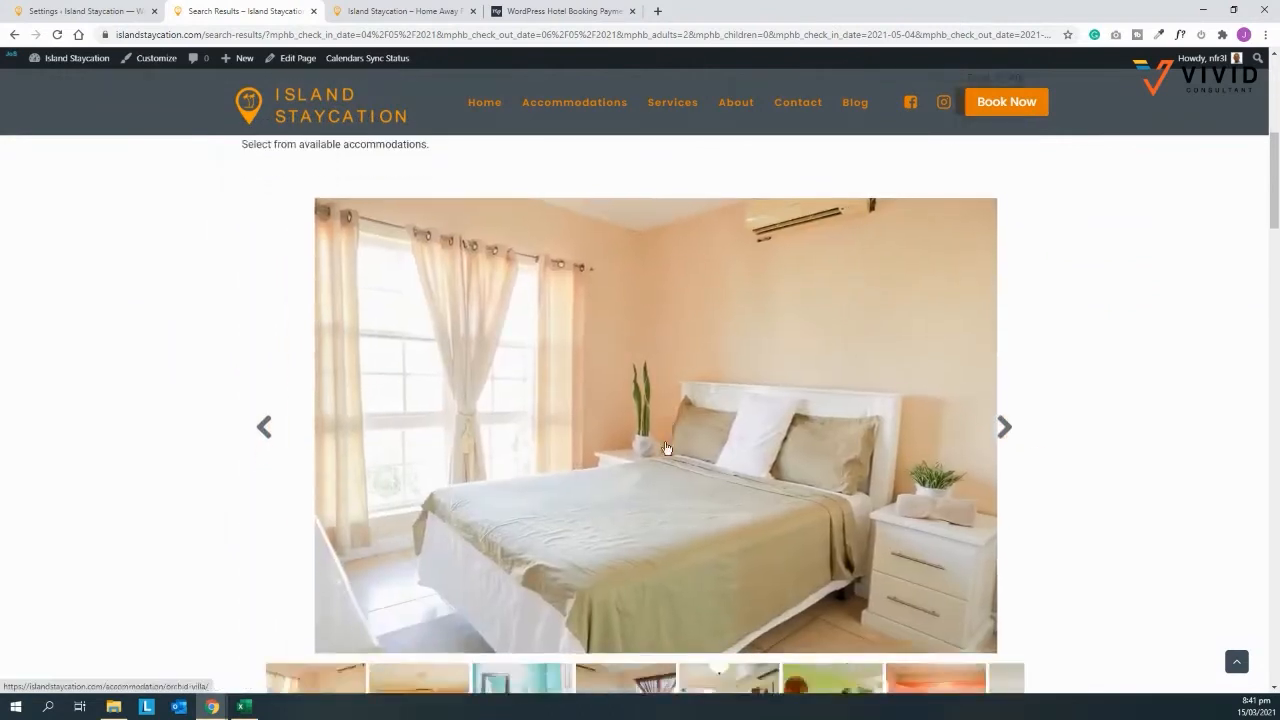
pyautogui.scroll(1, 842, 428)
pyautogui.click(1003, 393)
pyautogui.scroll(5, 960, 450)
pyautogui.click(993, 537)
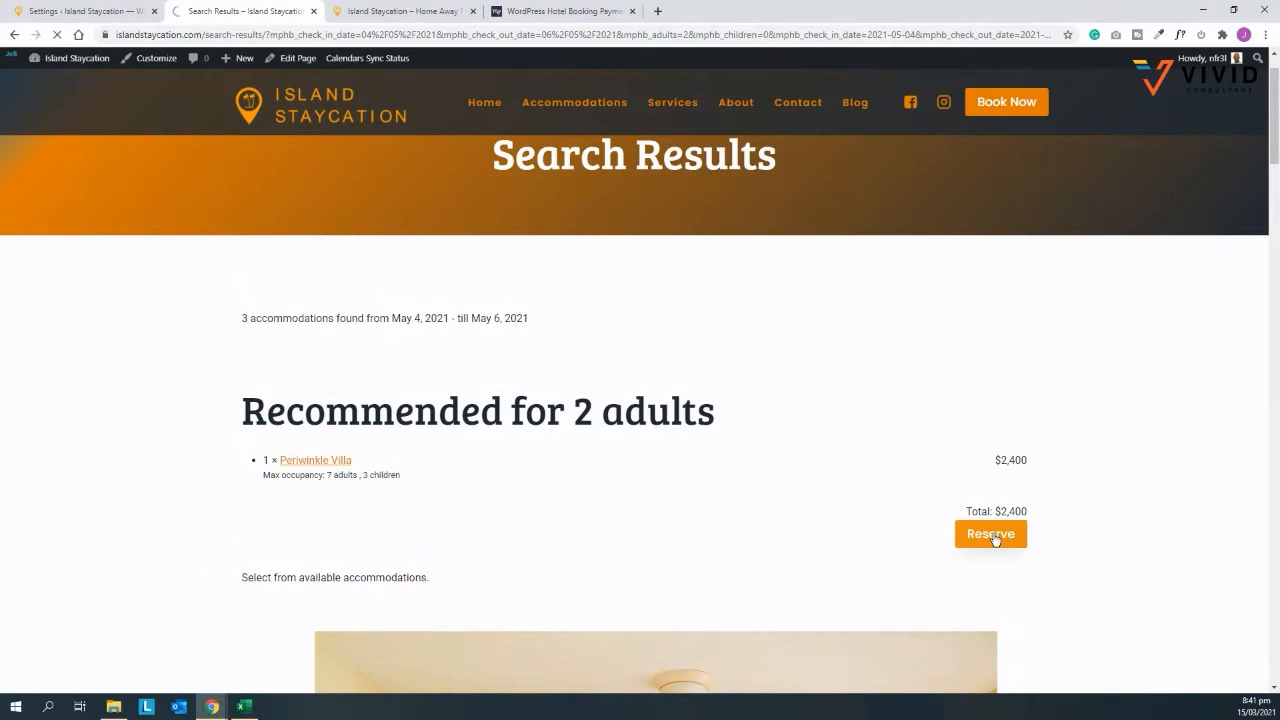
# Step: Book for 2 adults with saved guest details, paying by Direct Bank Transfer
pyautogui.click(329, 400)
pyautogui.click(309, 446)
pyautogui.scroll(-7, 397, 467)
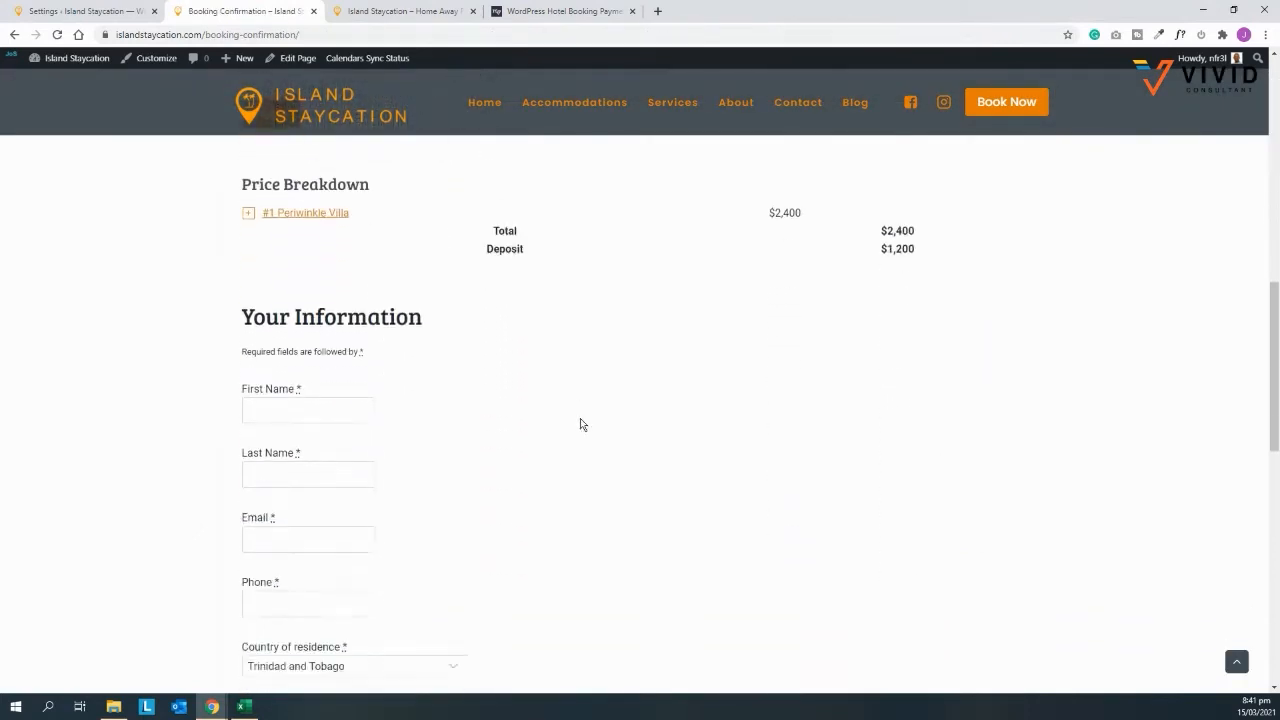
pyautogui.scroll(-2, 440, 480)
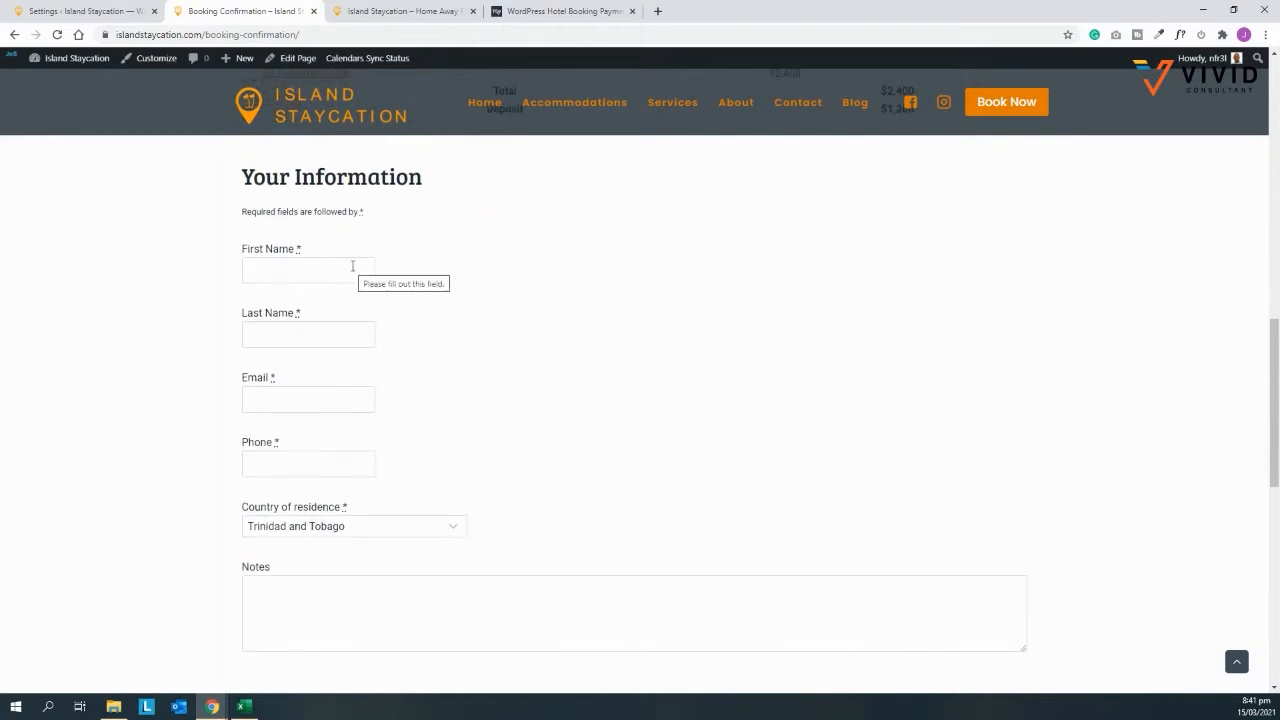
pyautogui.click(352, 266)
pyautogui.click(280, 300)
pyautogui.scroll(-5, 597, 329)
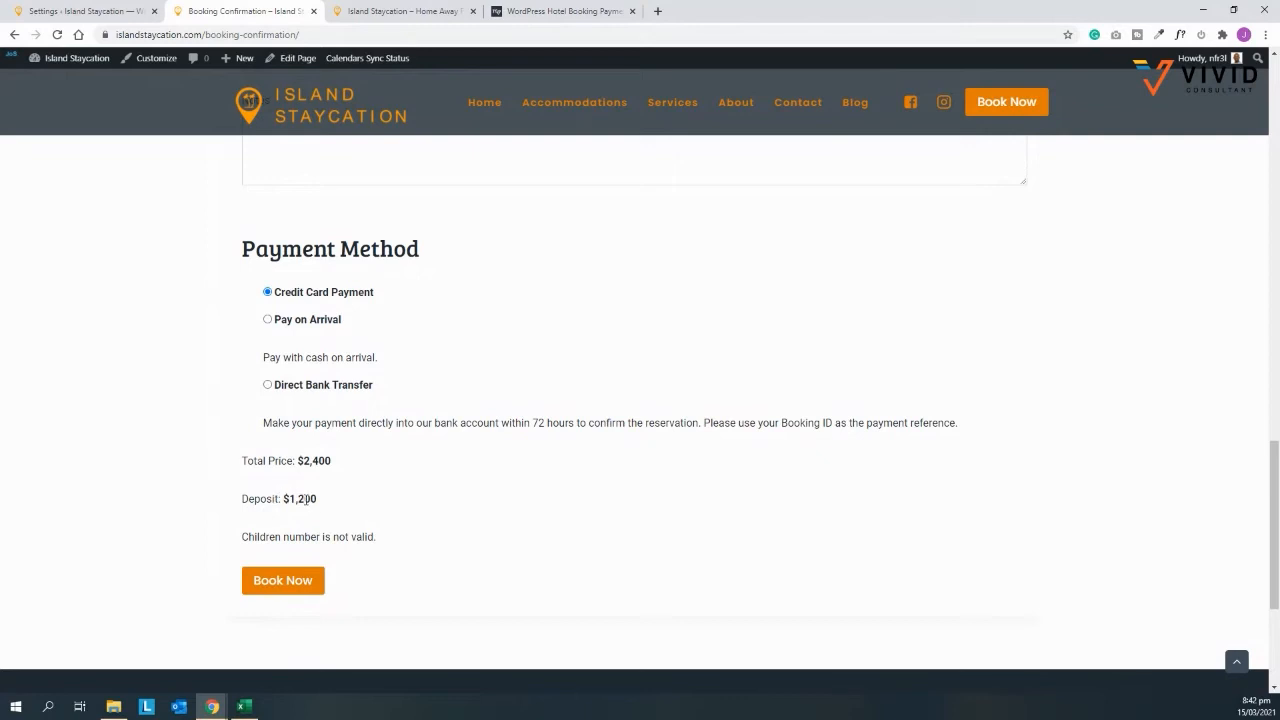
pyautogui.click(268, 386)
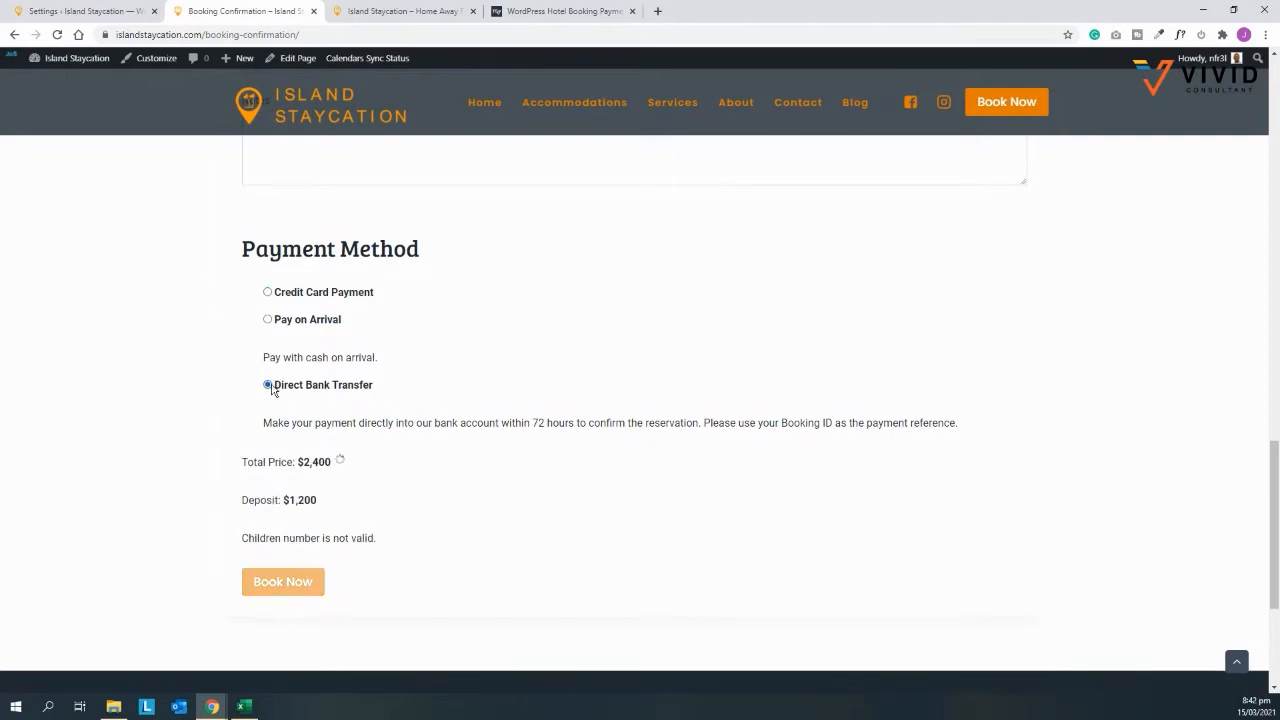
pyautogui.click(283, 582)
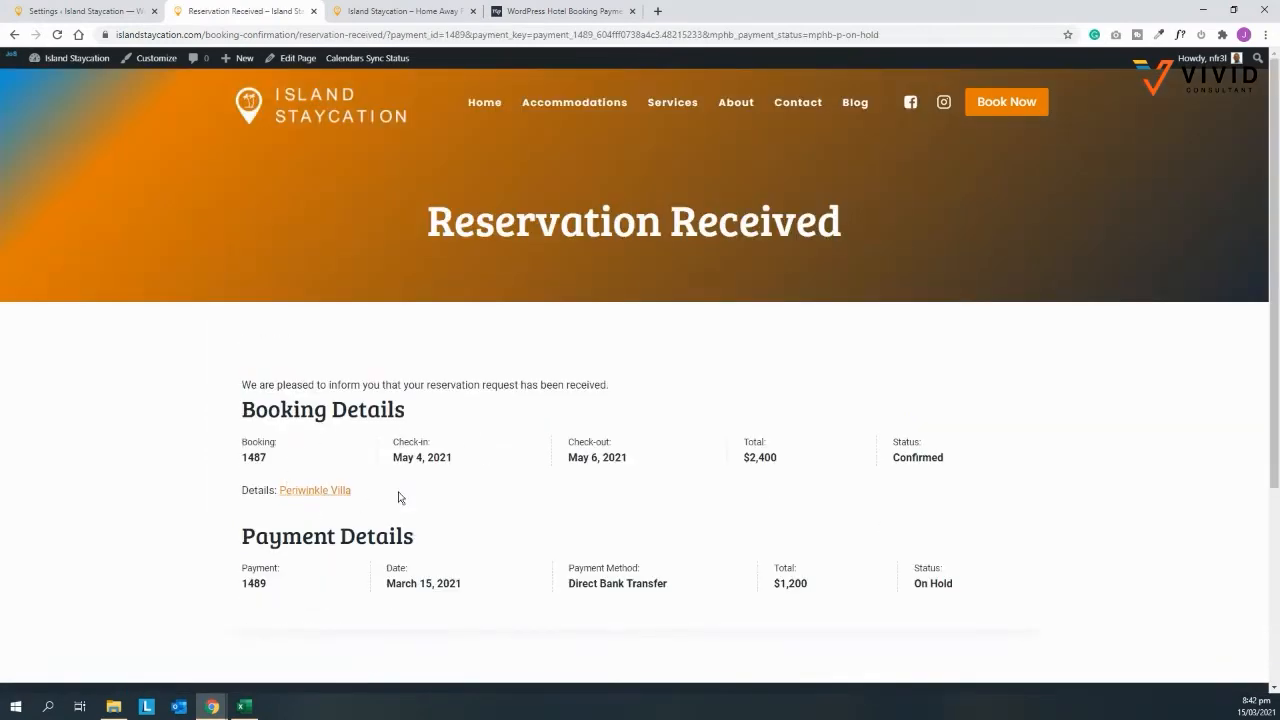
# Step: Review the booking confirmation and return to the admin settings tab
pyautogui.scroll(-2, 399, 499)
pyautogui.scroll(1, 531, 429)
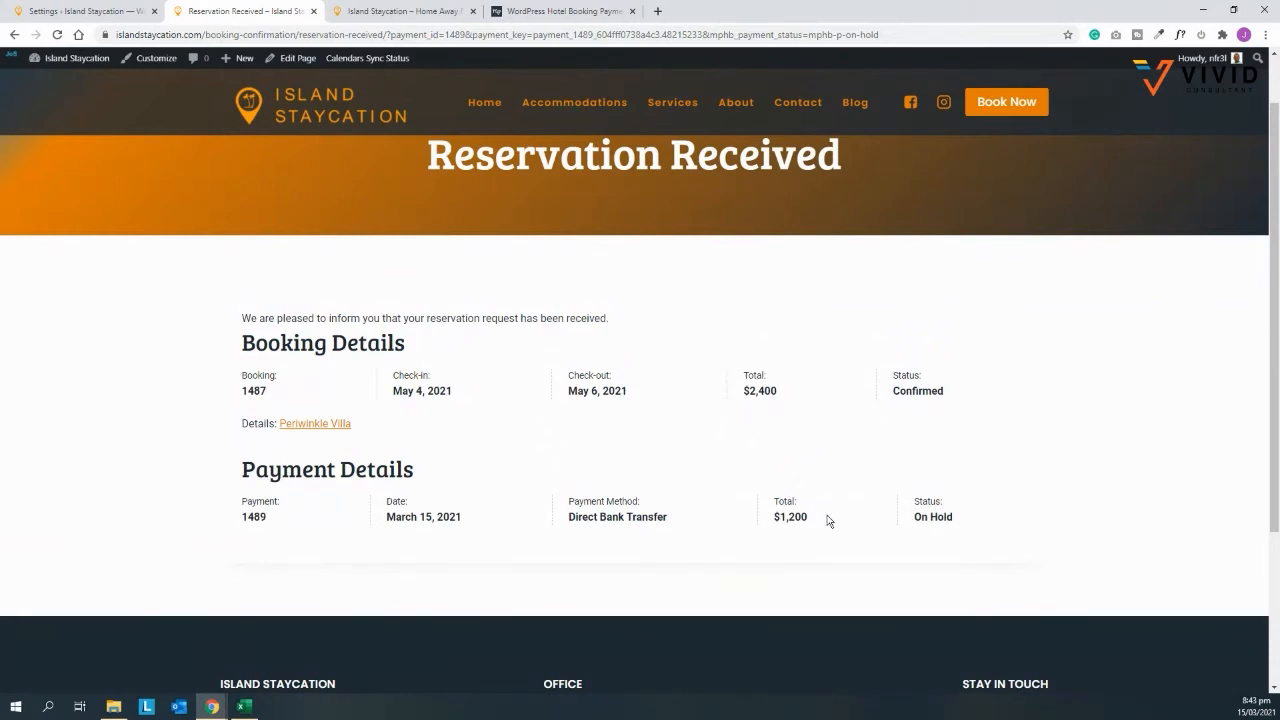
pyautogui.click(95, 12)
# Step: Open Booking #1487 from All Bookings and go to its deposit payment #1489
pyautogui.scroll(-3, 88, 397)
pyautogui.moveTo(34, 459)
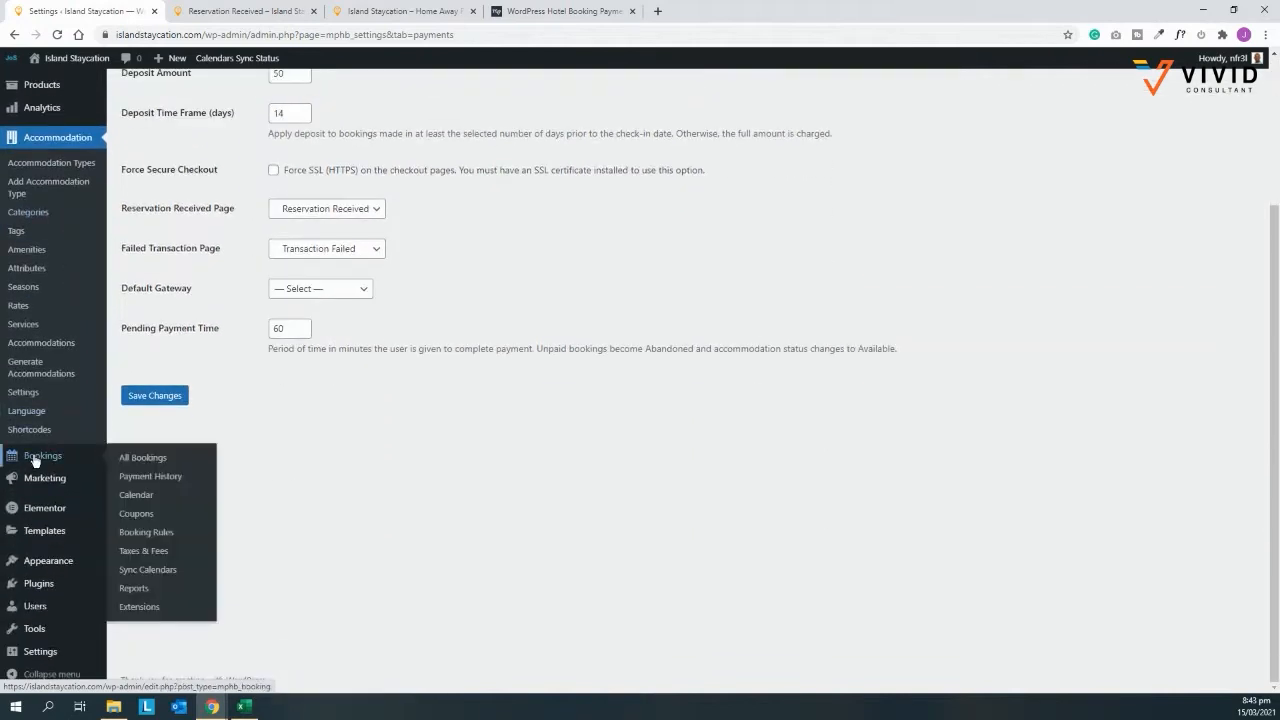
pyautogui.click(143, 457)
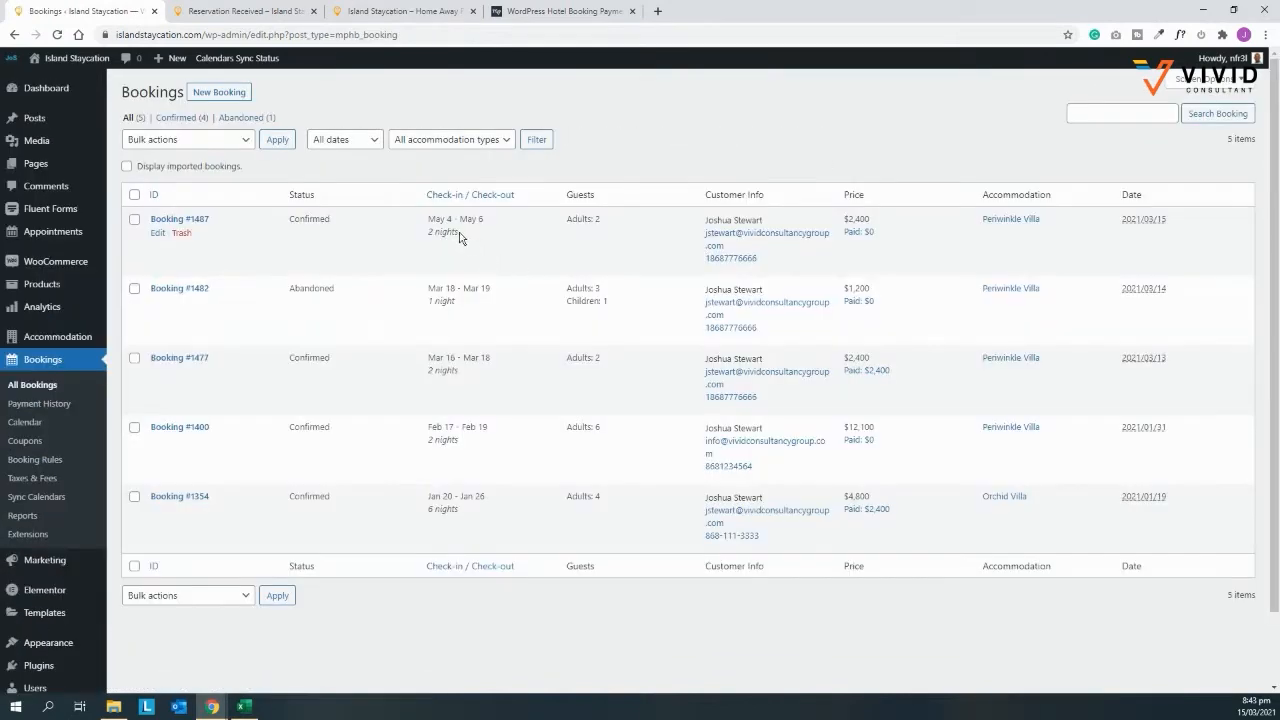
pyautogui.click(157, 233)
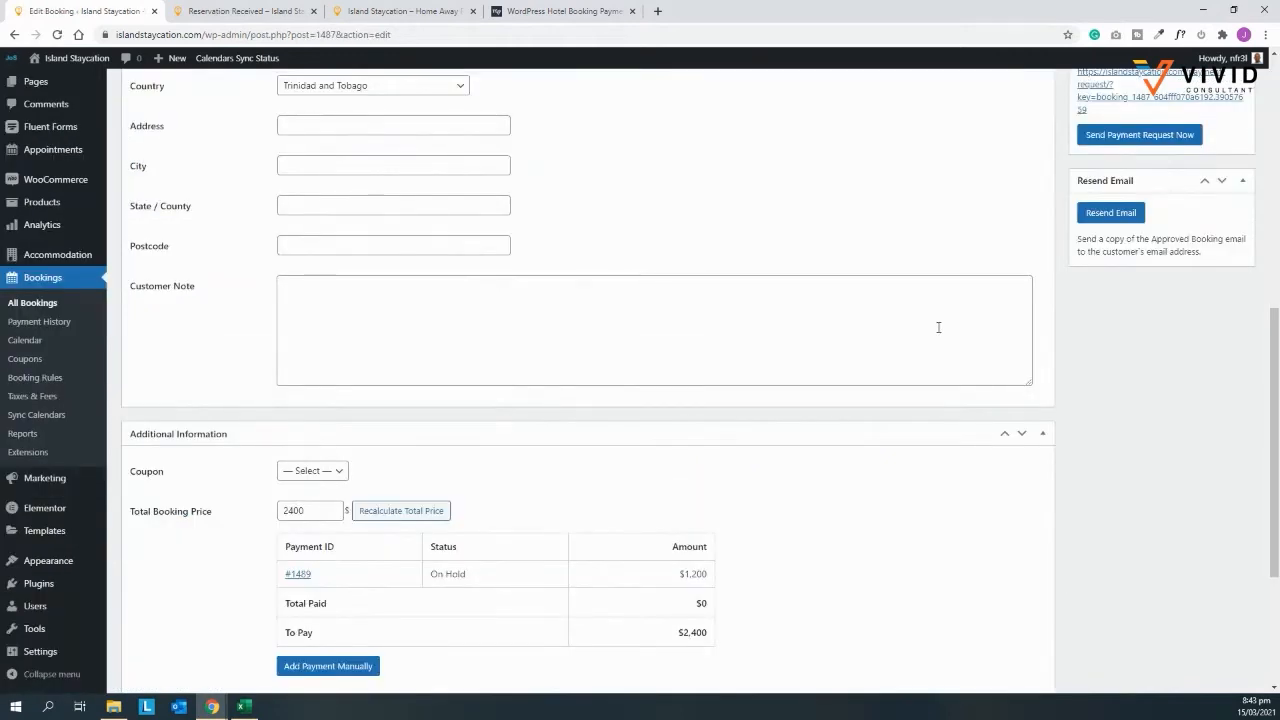
pyautogui.scroll(-1, 938, 330)
pyautogui.scroll(-2, 938, 331)
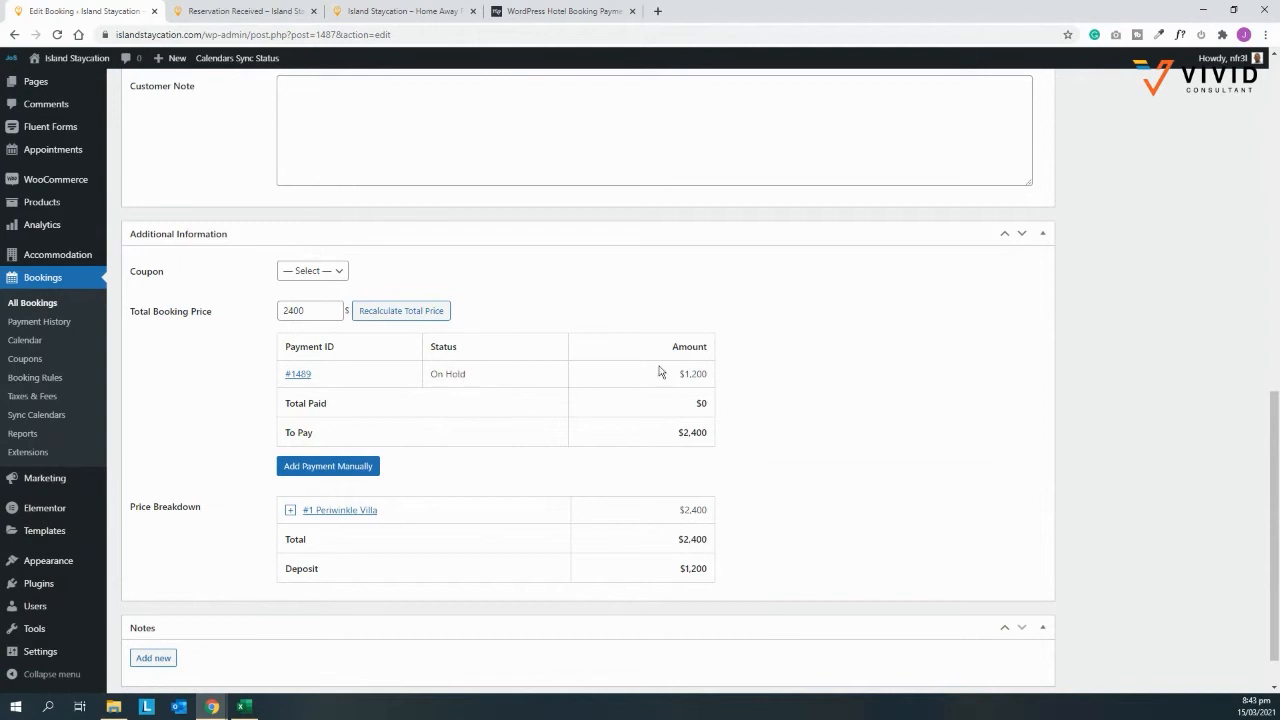
pyautogui.click(304, 378)
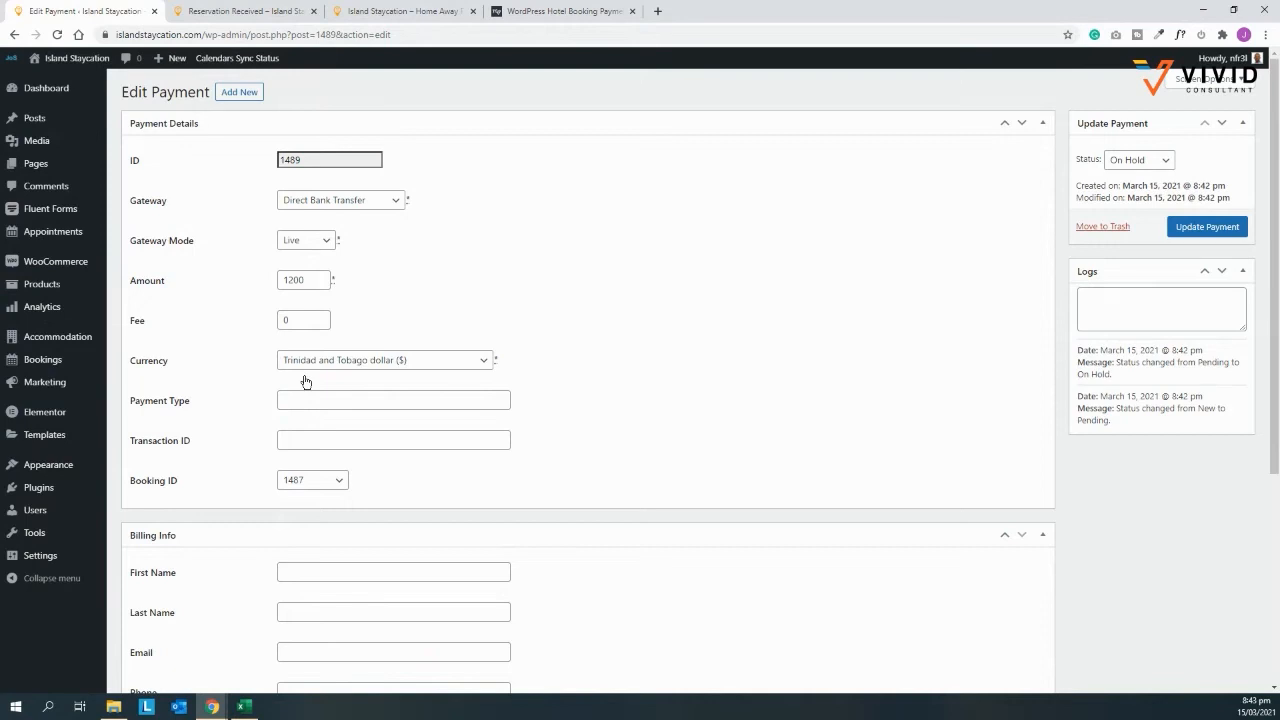
# Step: Set payment #1489 to Completed with a transaction ID and update it
pyautogui.click(1118, 163)
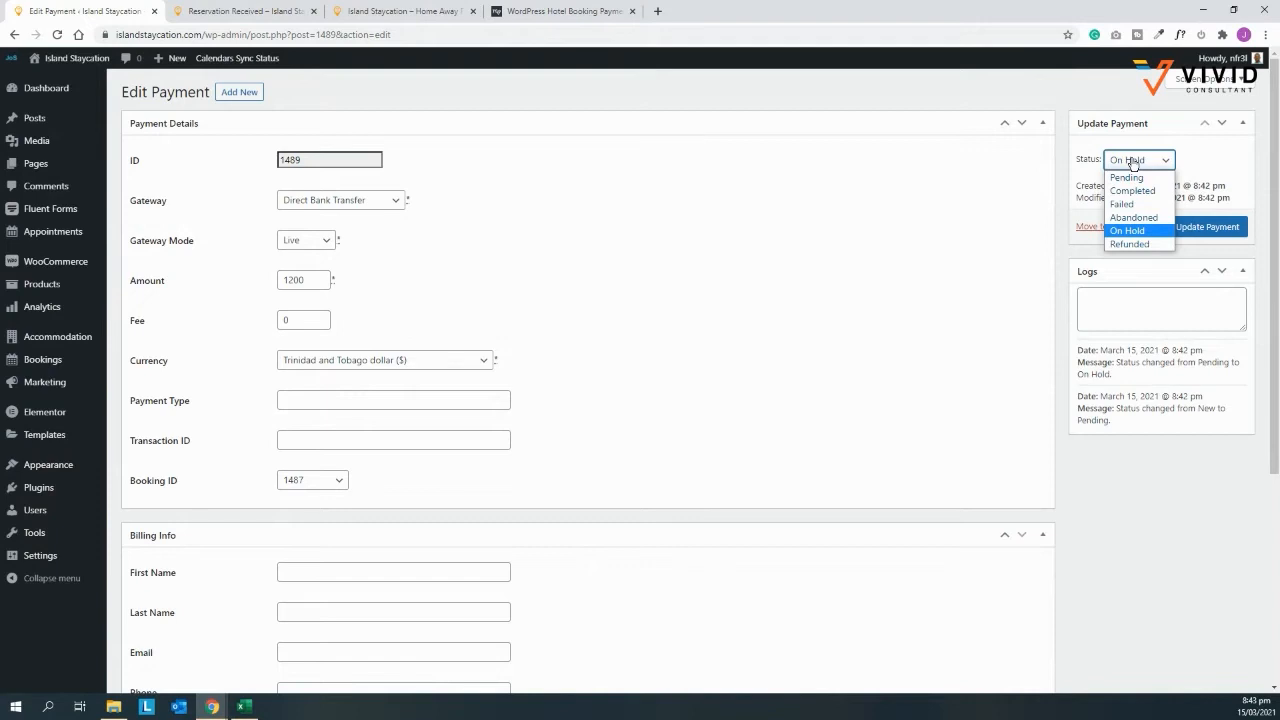
pyautogui.click(1137, 192)
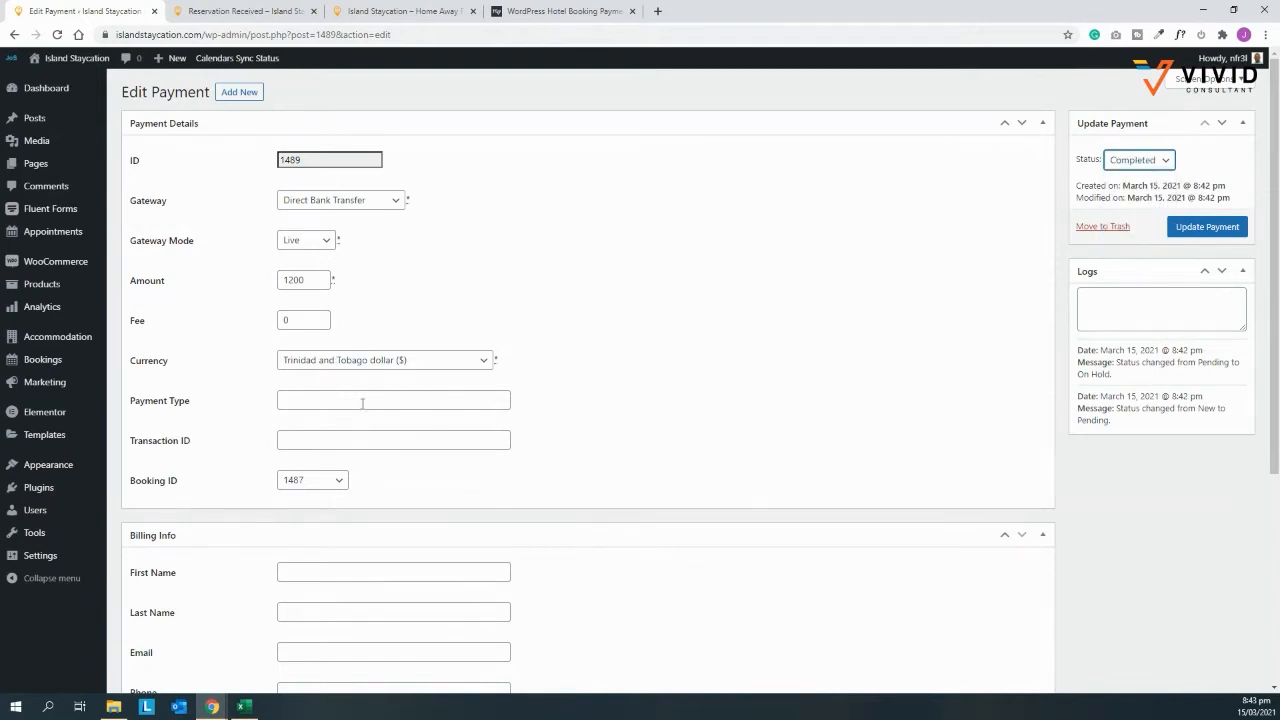
pyautogui.click(342, 439)
pyautogui.write('123456')
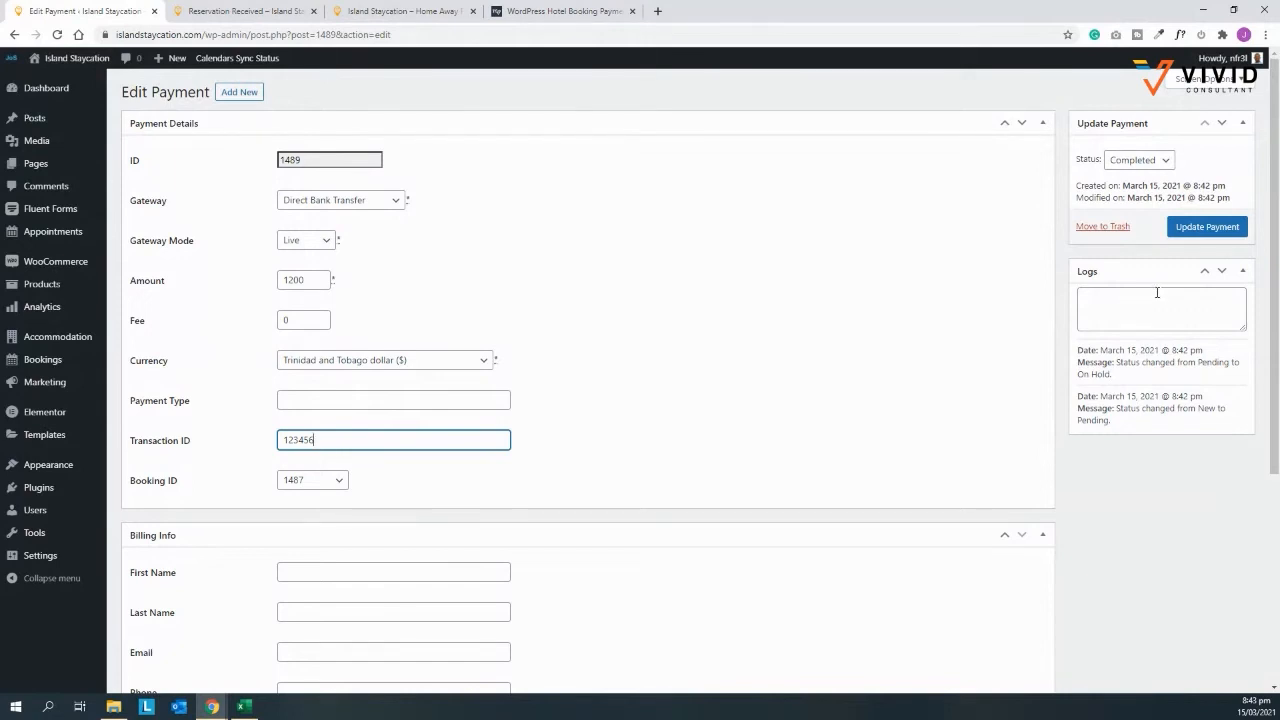
pyautogui.click(1200, 228)
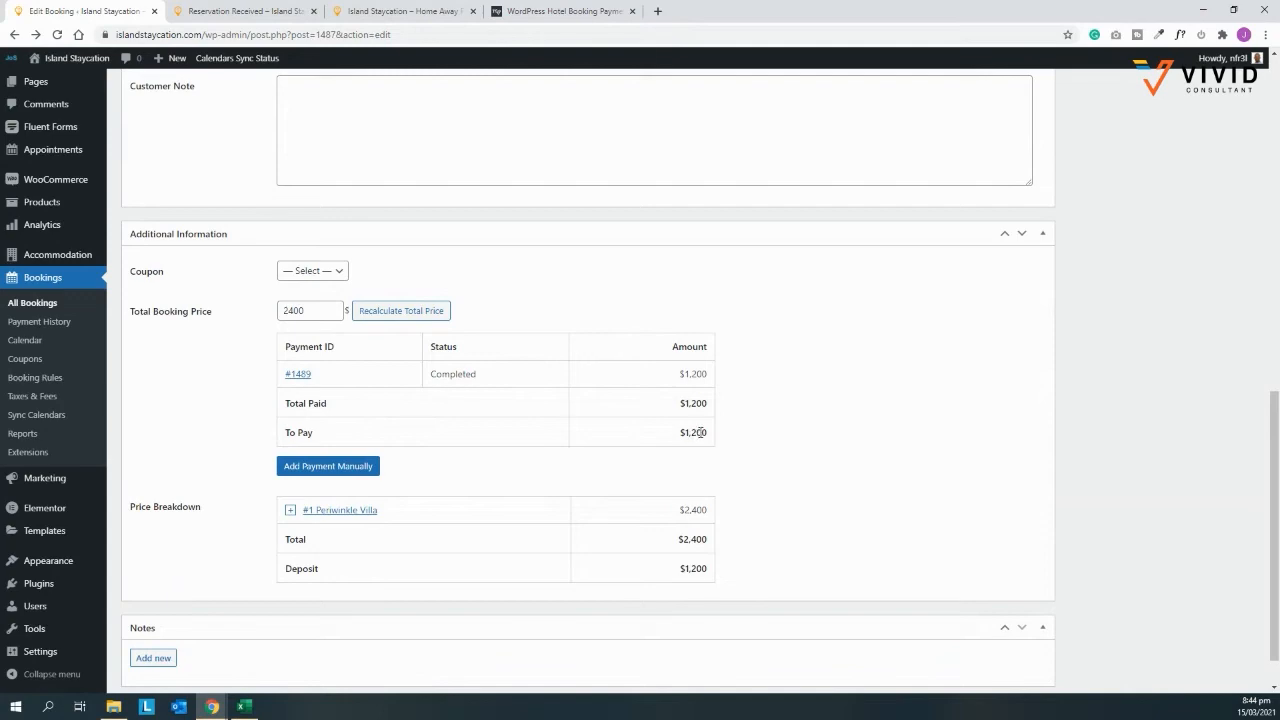
# Step: Follow the payment request link in Booking #1487's Payment Request panel
pyautogui.scroll(5, 1042, 384)
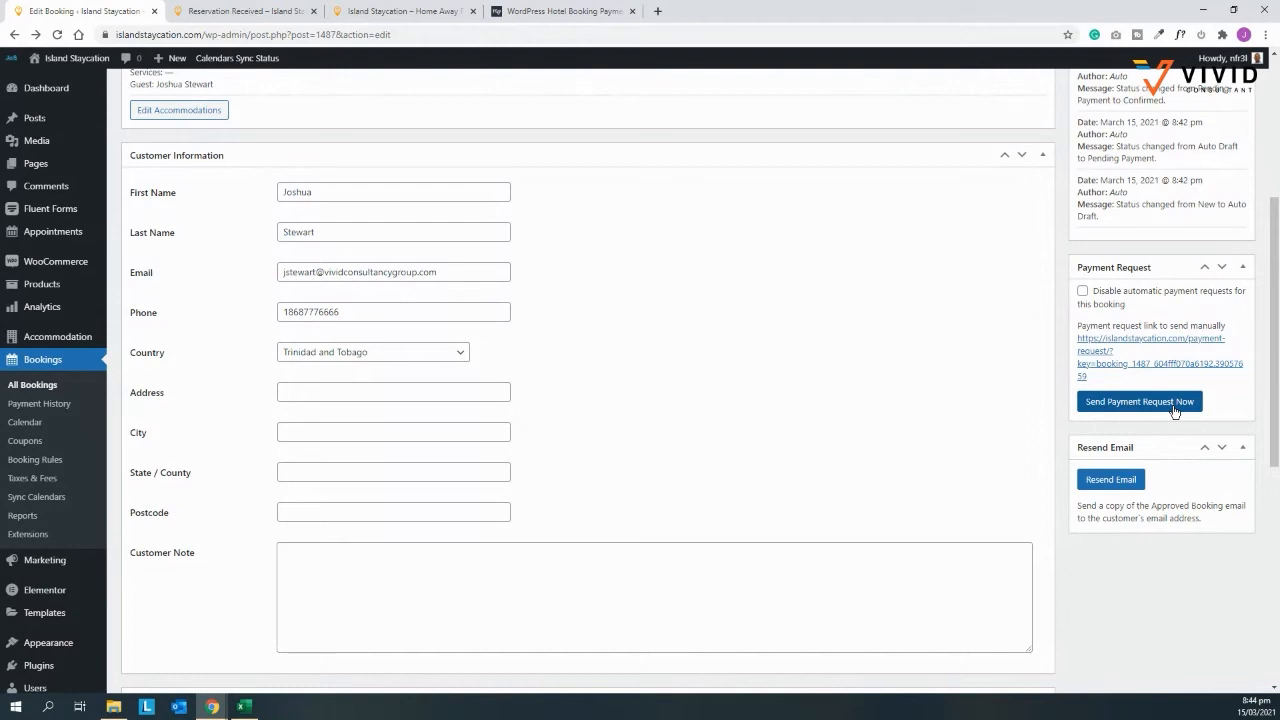
pyautogui.moveTo(1094, 378); pyautogui.dragTo(1080, 340)
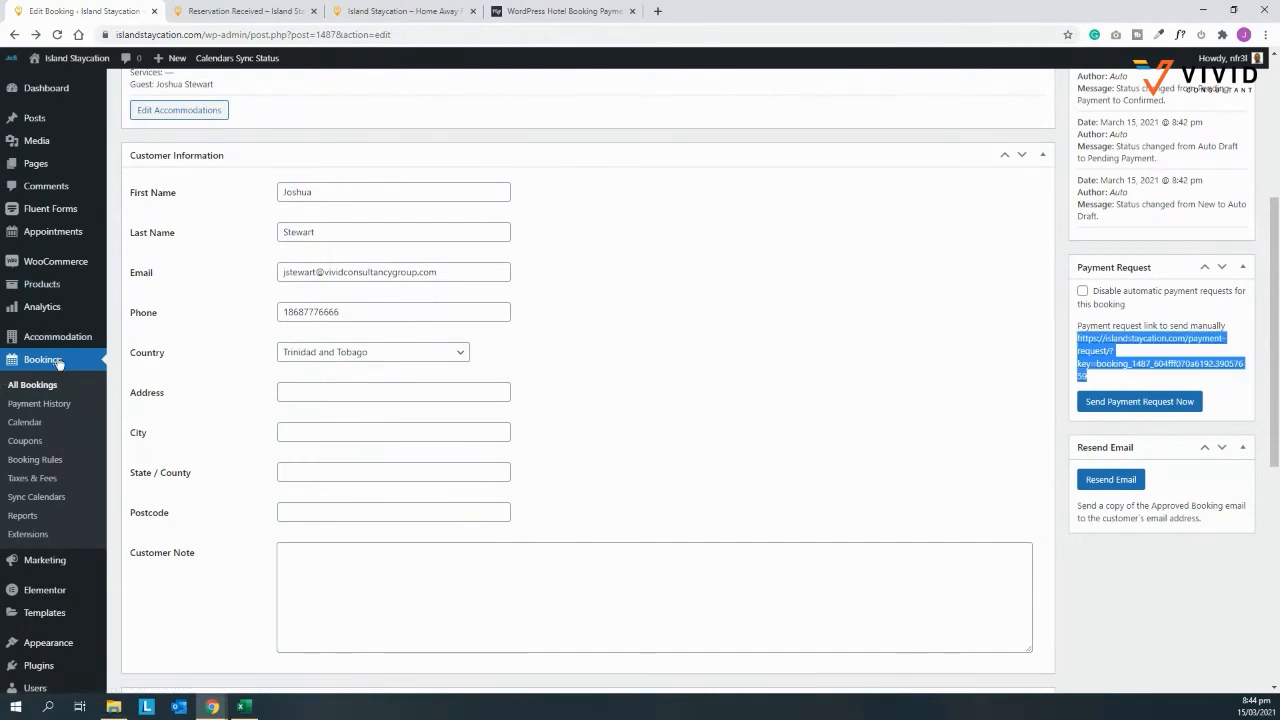
pyautogui.click(1230, 313)
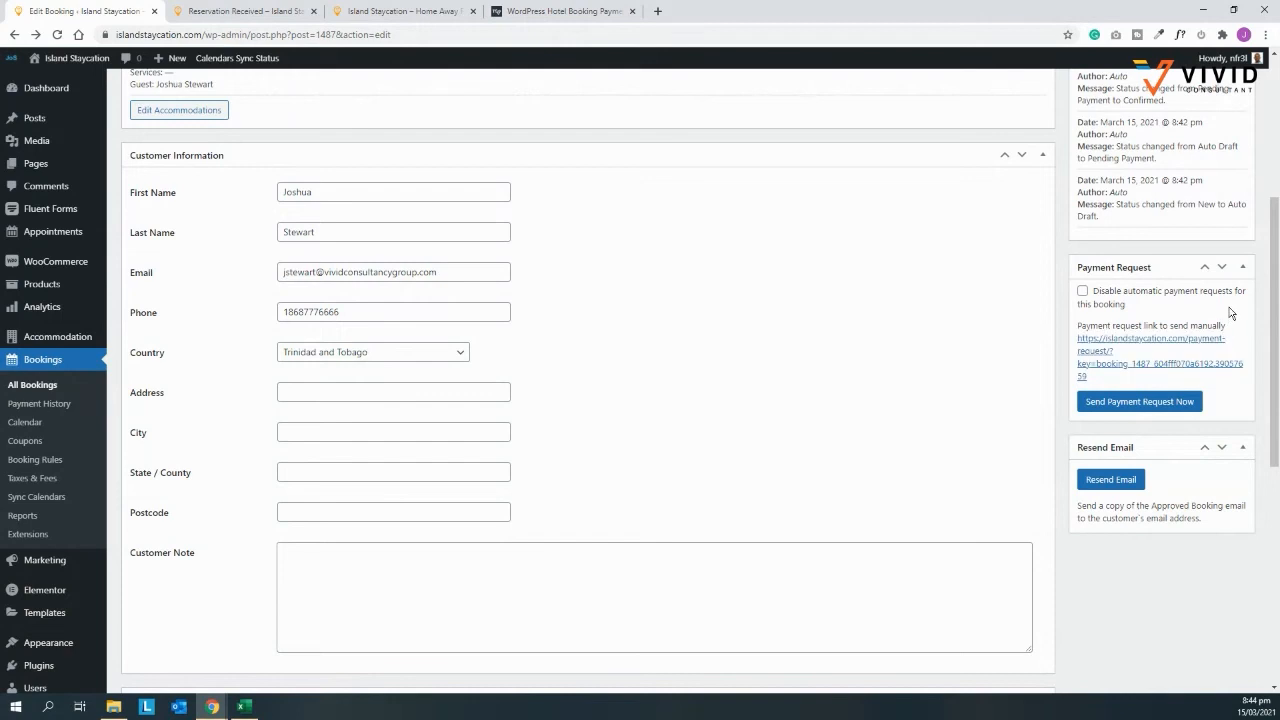
pyautogui.click(1160, 350)
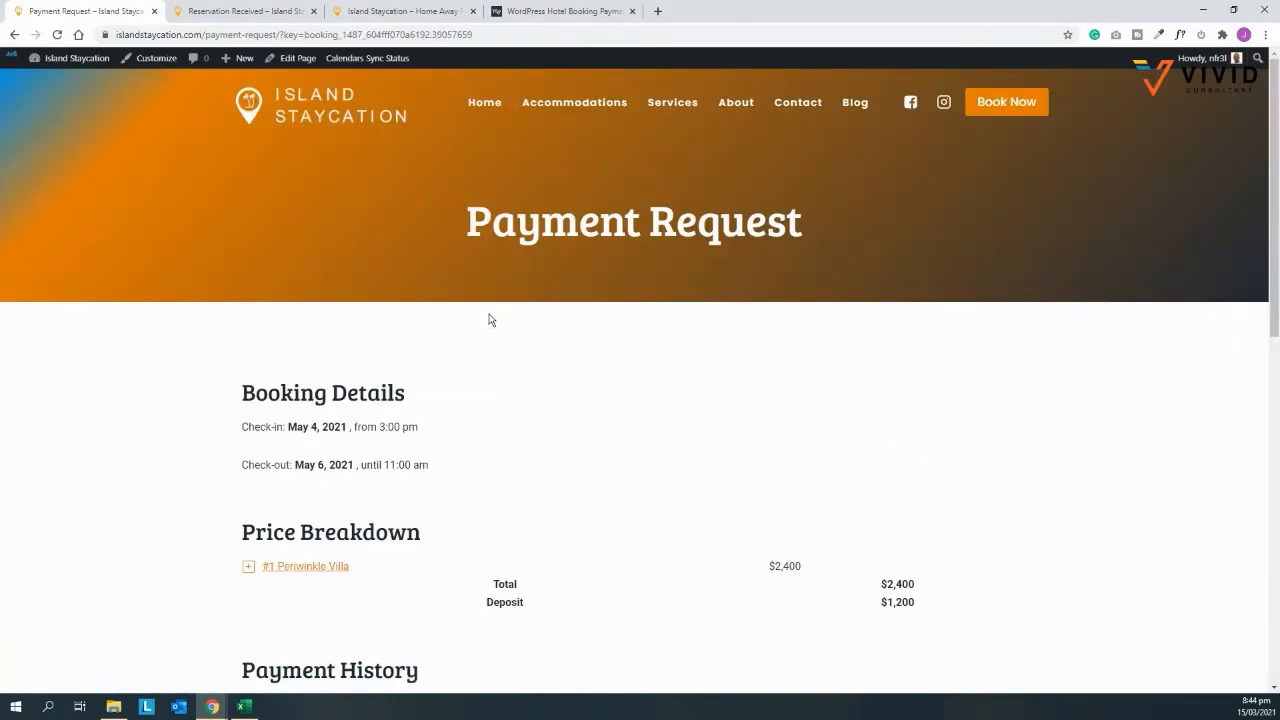
# Step: Submit the $1,200 balance payment using Credit Card Payment
pyautogui.scroll(-1, 565, 390)
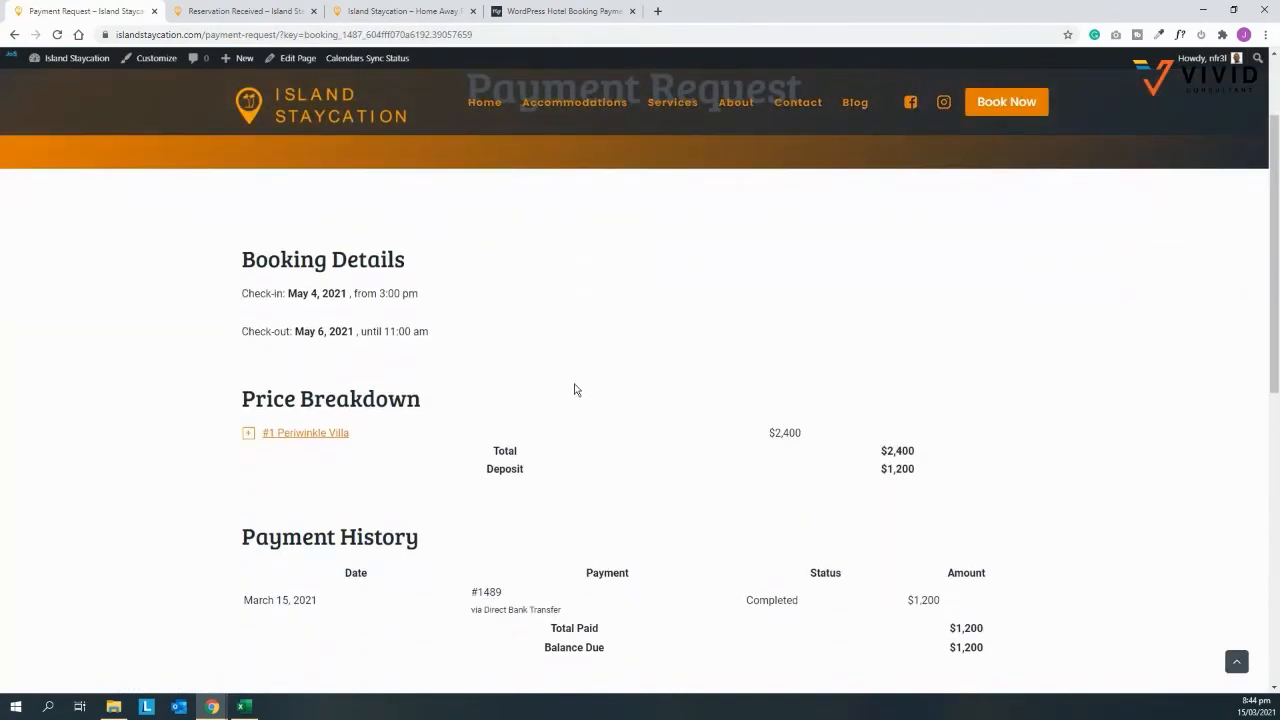
pyautogui.scroll(-1, 578, 389)
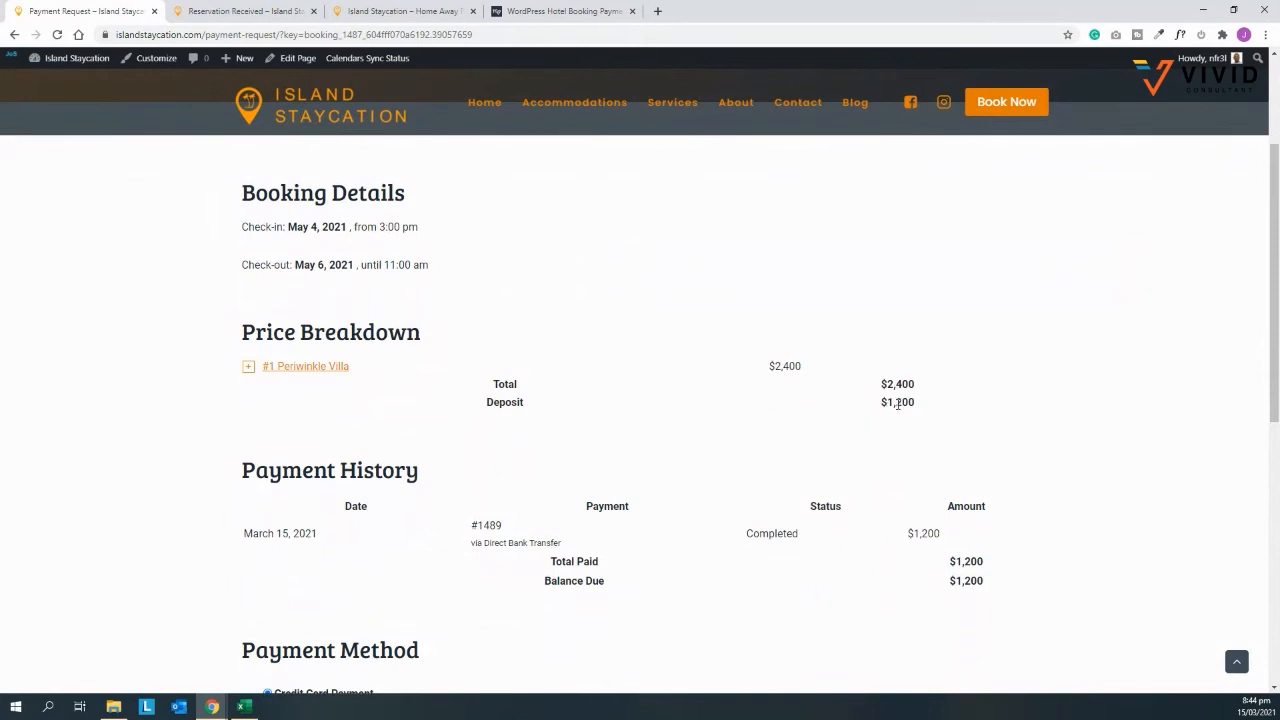
pyautogui.scroll(-1, 878, 400)
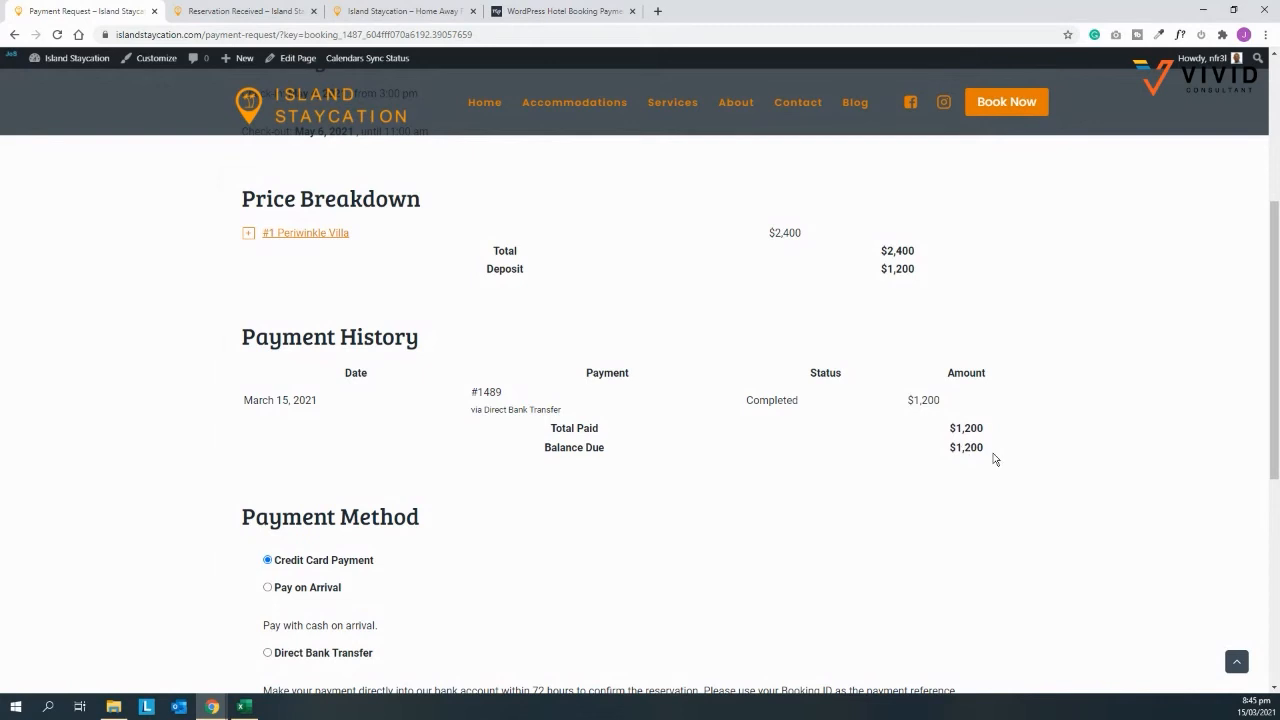
pyautogui.scroll(-2, 993, 458)
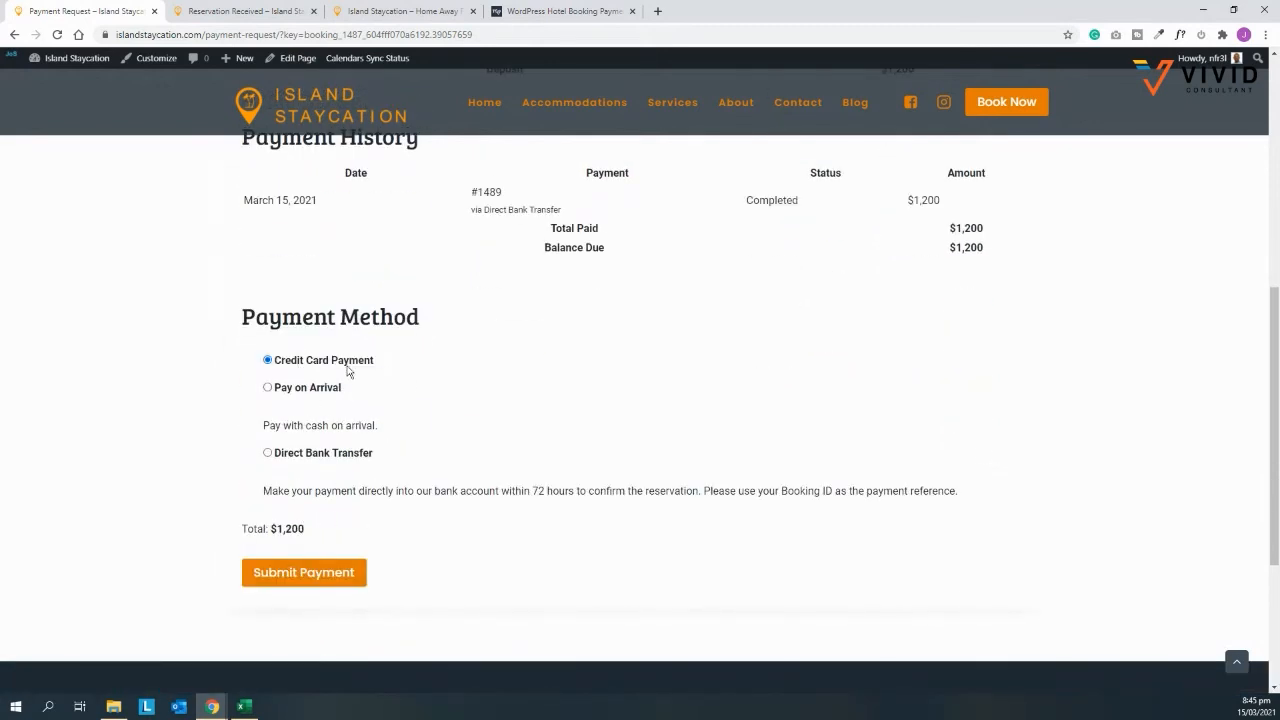
pyautogui.click(304, 572)
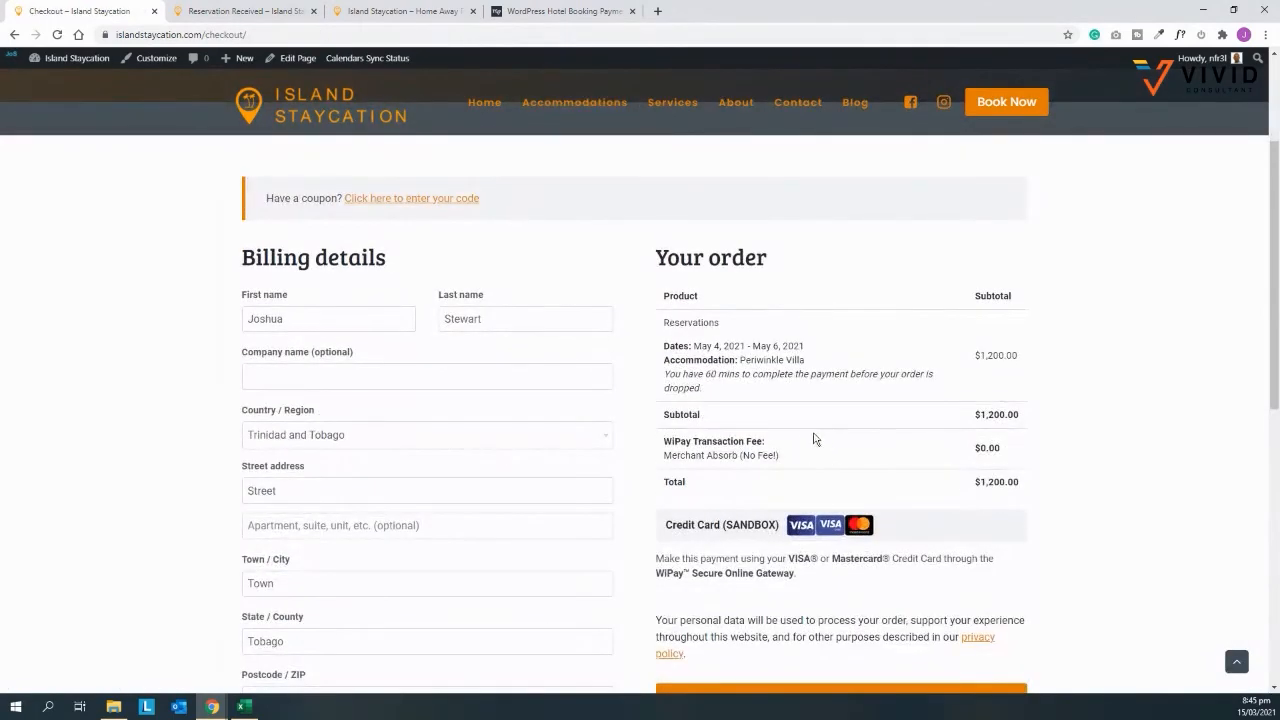
# Step: Choose Pay for order on the Checkout page for the $1,200 order
pyautogui.scroll(-1, 750, 455)
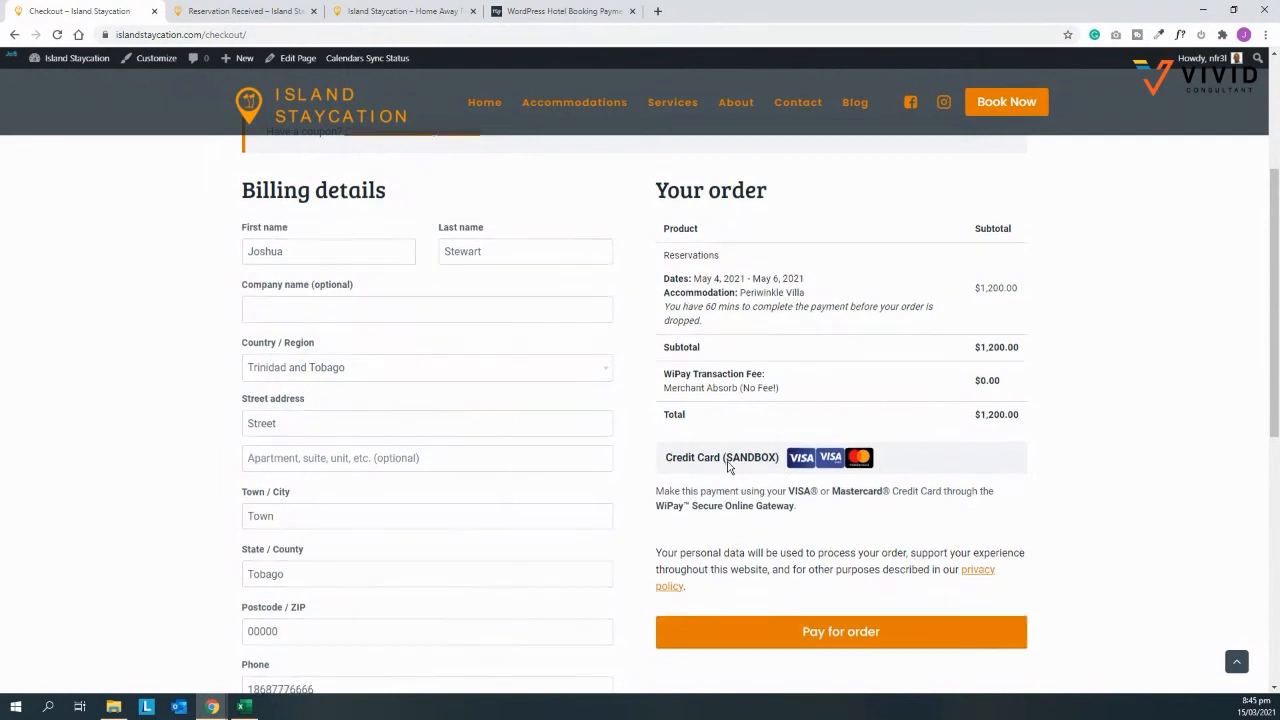
pyautogui.scroll(-1, 731, 463)
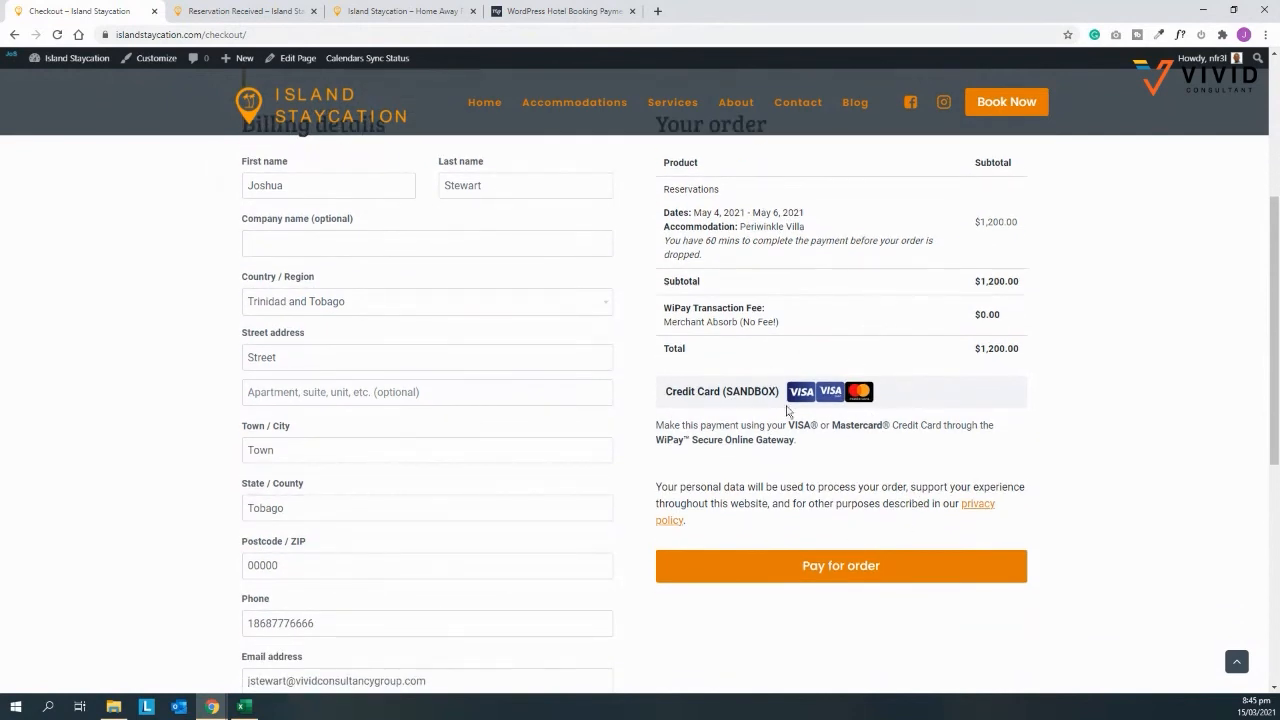
pyautogui.click(872, 563)
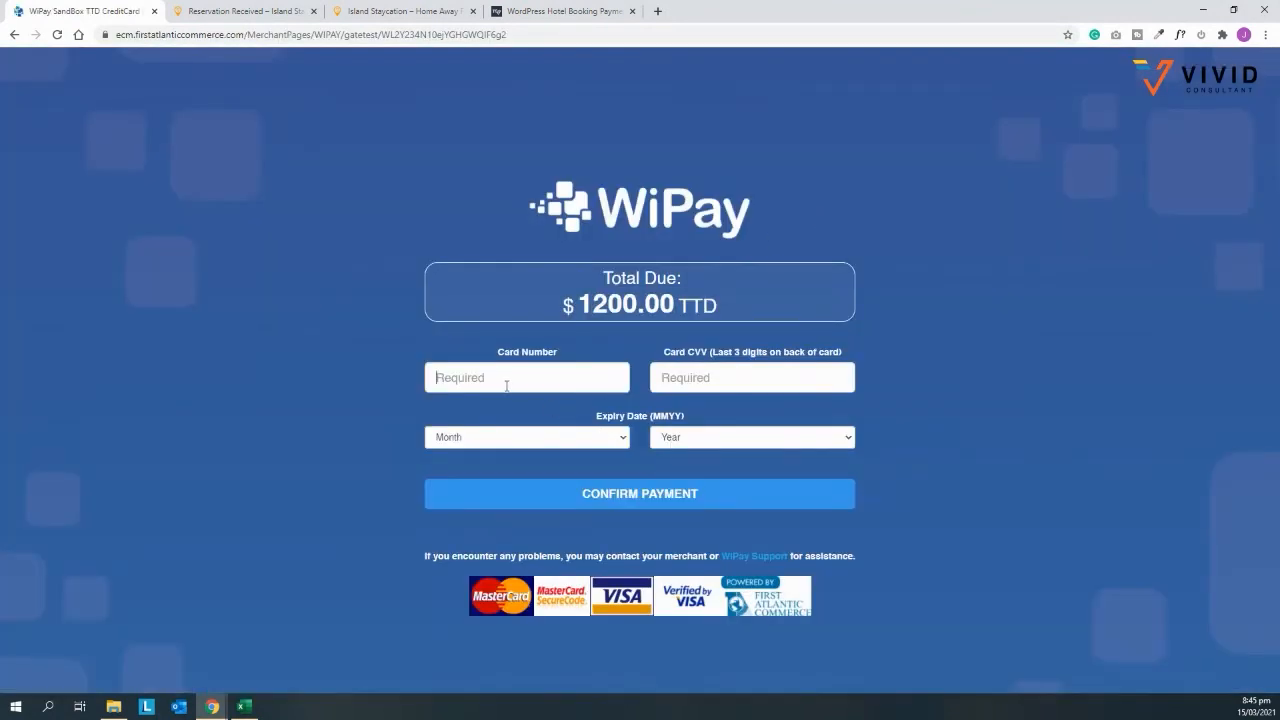
# Step: Enter the card details, confirm the $1,200 WiPay payment, and go to the bookings list
pyautogui.write('411')
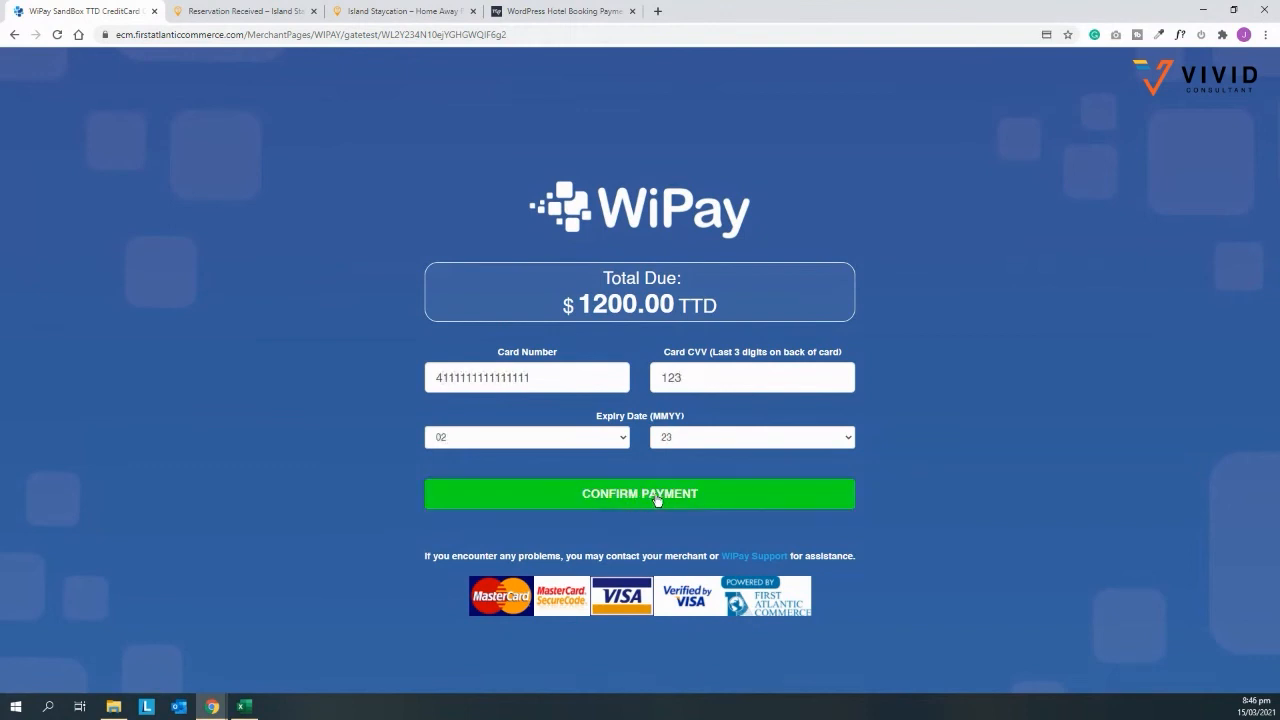
pyautogui.click(657, 497)
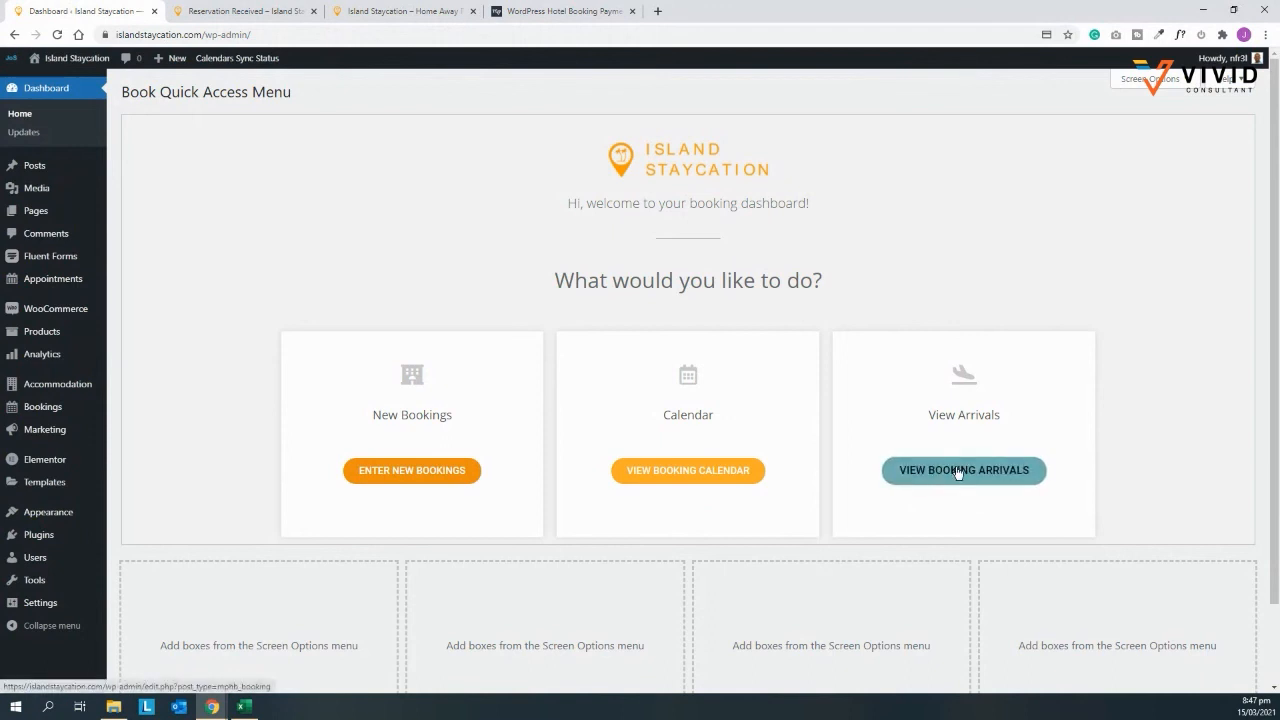
pyautogui.click(960, 471)
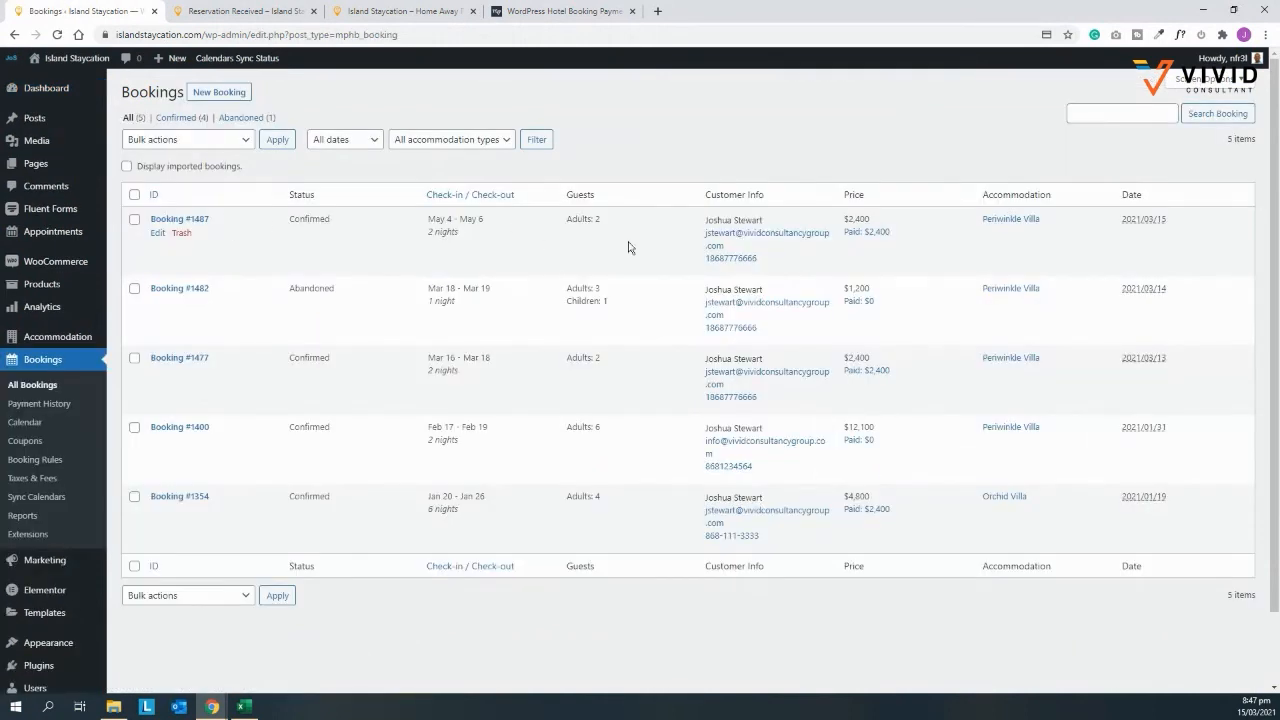